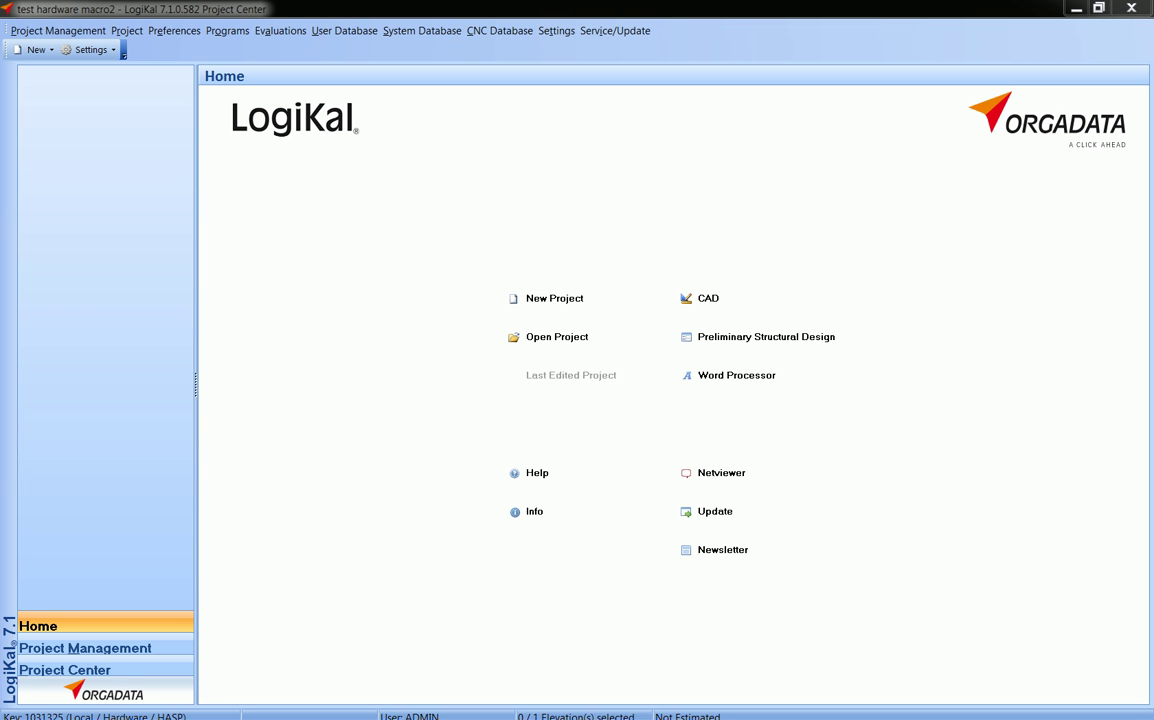
Step: Start a new supplier with code NGP and description 'National Guard Products'
click(344, 31)
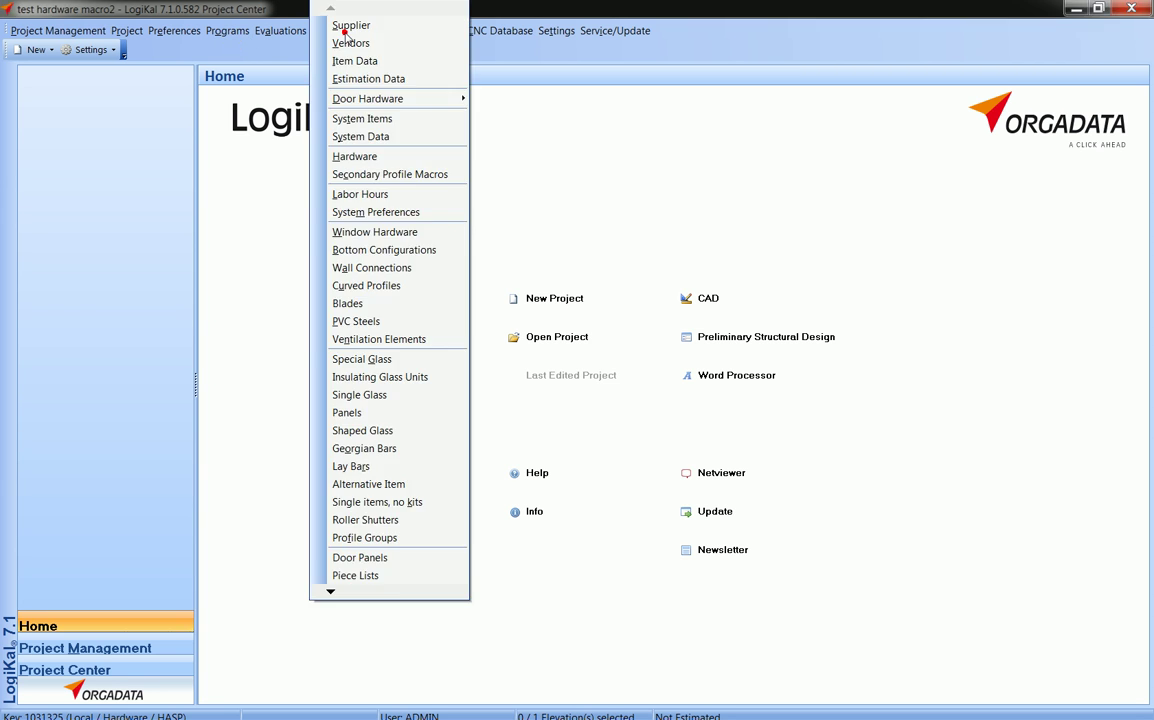
click(345, 26)
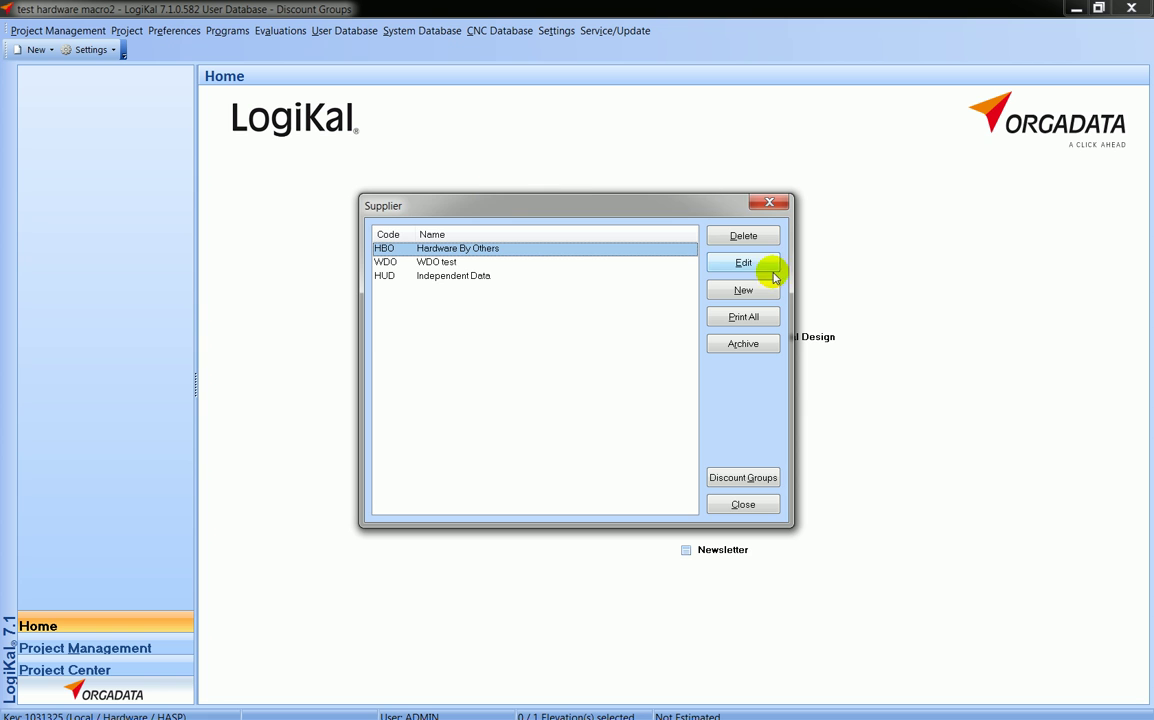
click(731, 290)
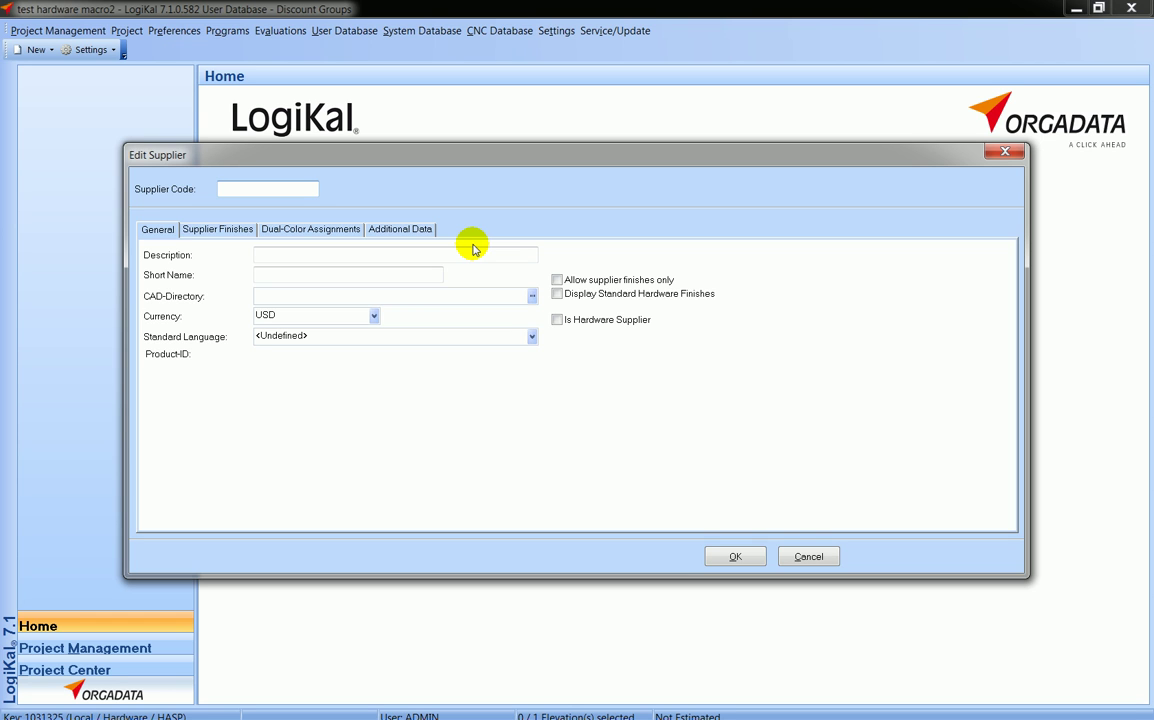
text(NGP)
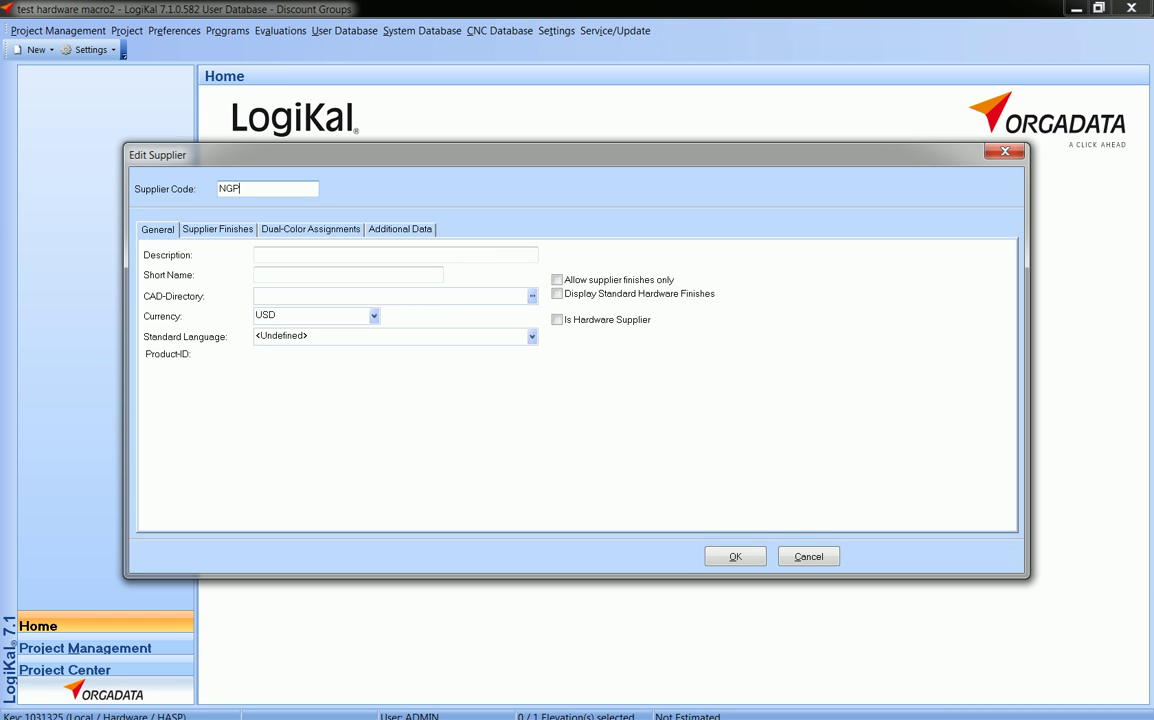
click(292, 254)
text(NG)
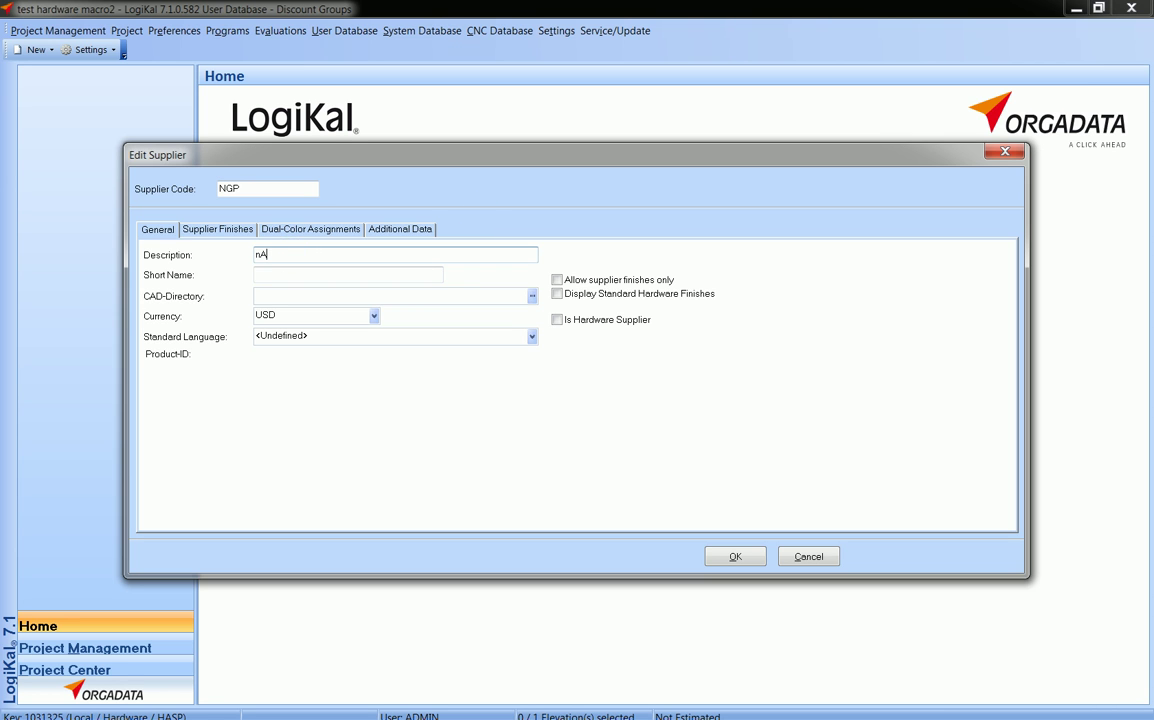
key(BackSpace)
key(BackSpace)
text(National Guard Products)
Step: Give the supplier short name NGP, flag it as a hardware supplier, and save
click(305, 273)
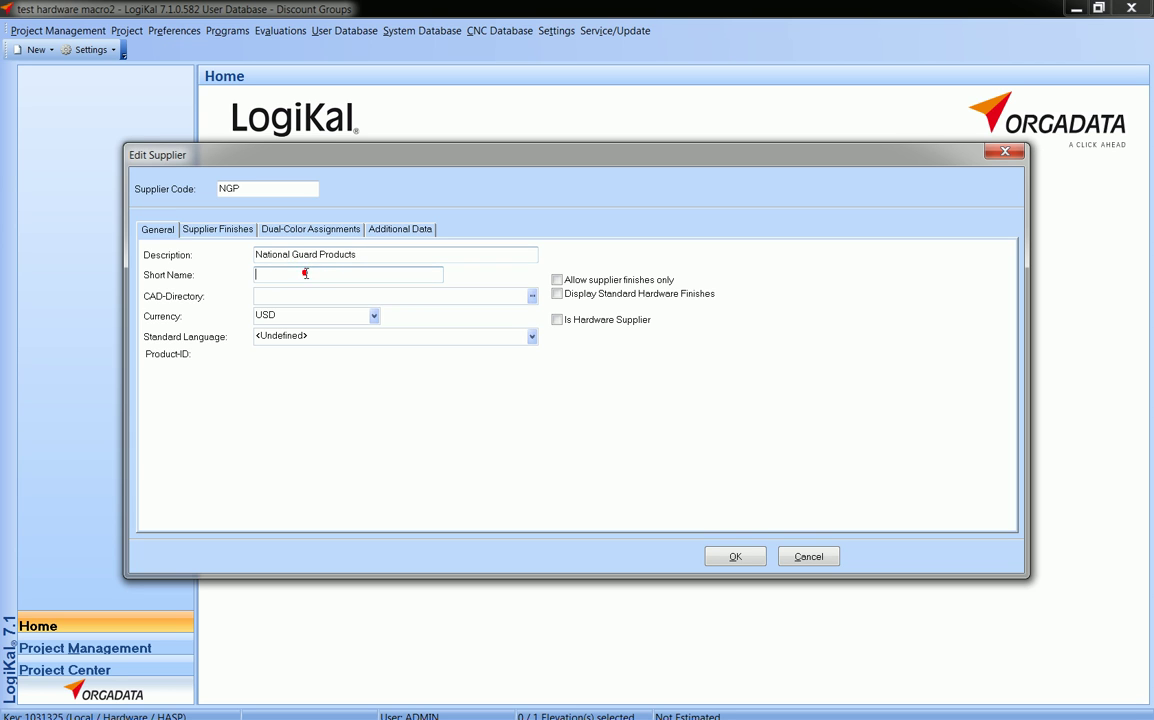
click(306, 273)
text(NGP)
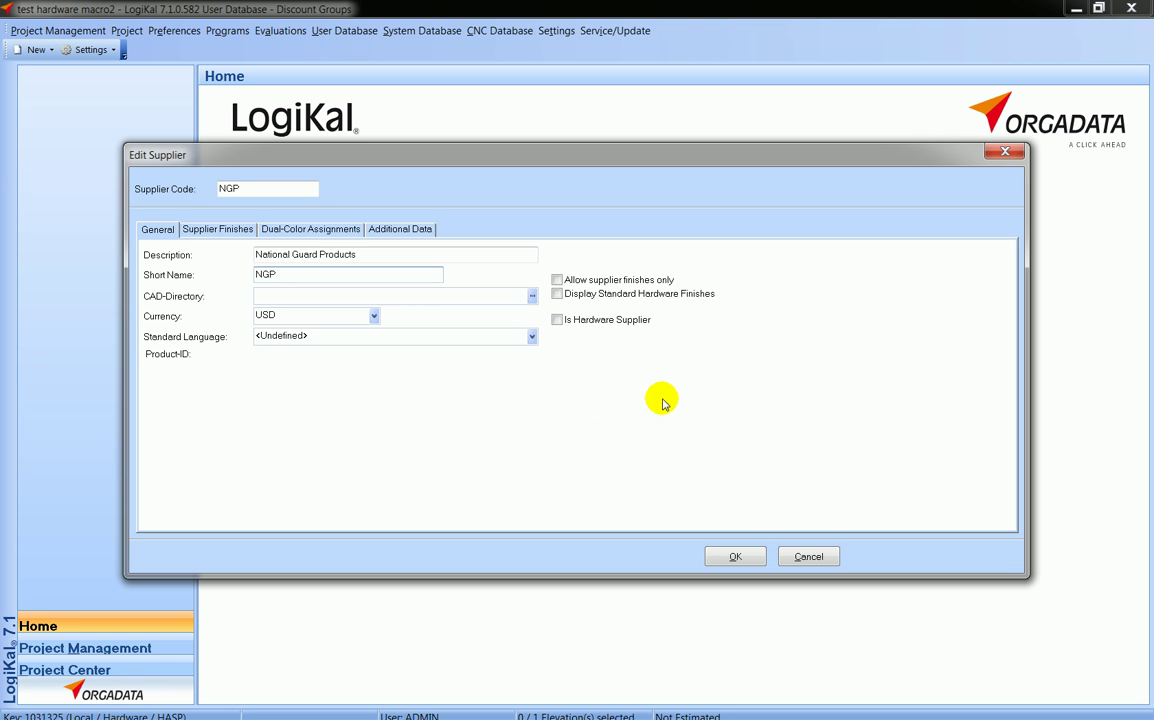
click(557, 320)
click(557, 320)
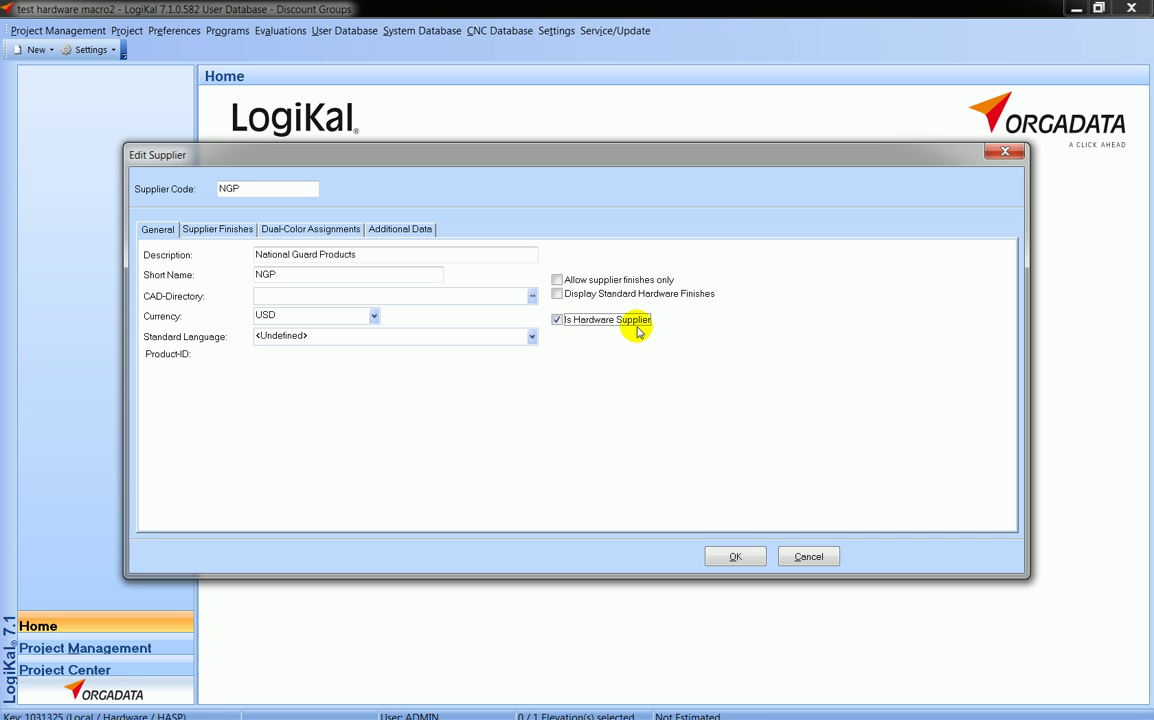
click(737, 556)
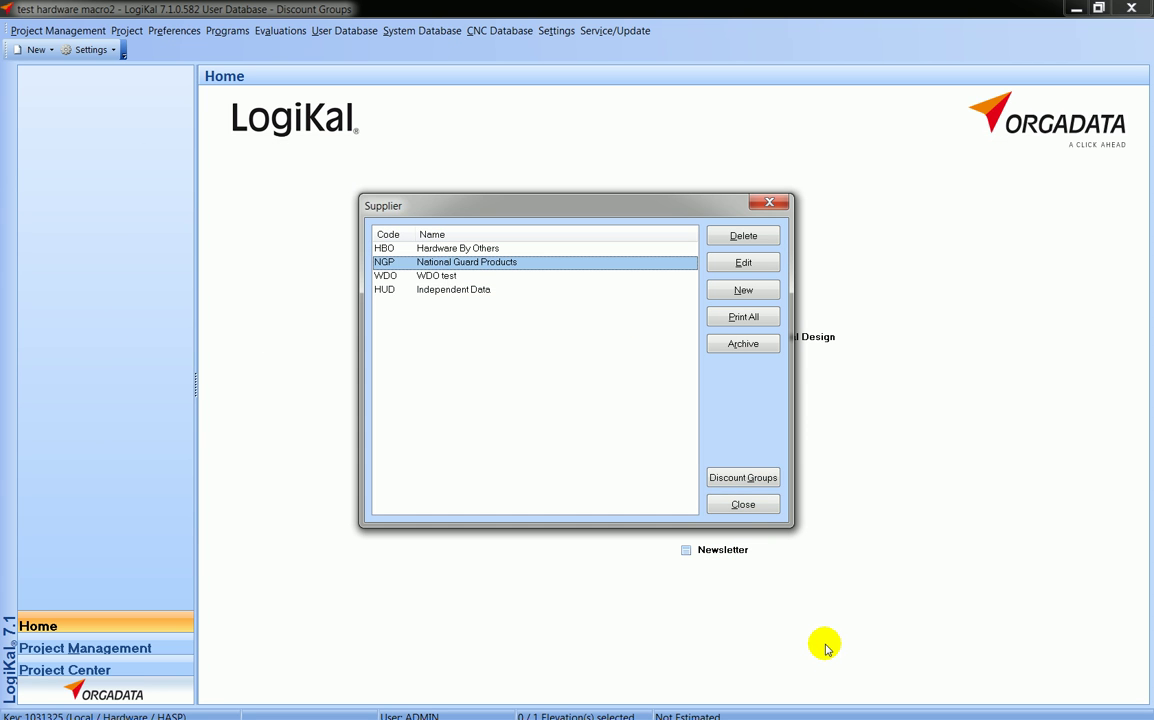
Step: Close the supplier list and open Item Data for supplier National Guard Products (NGP)
click(745, 504)
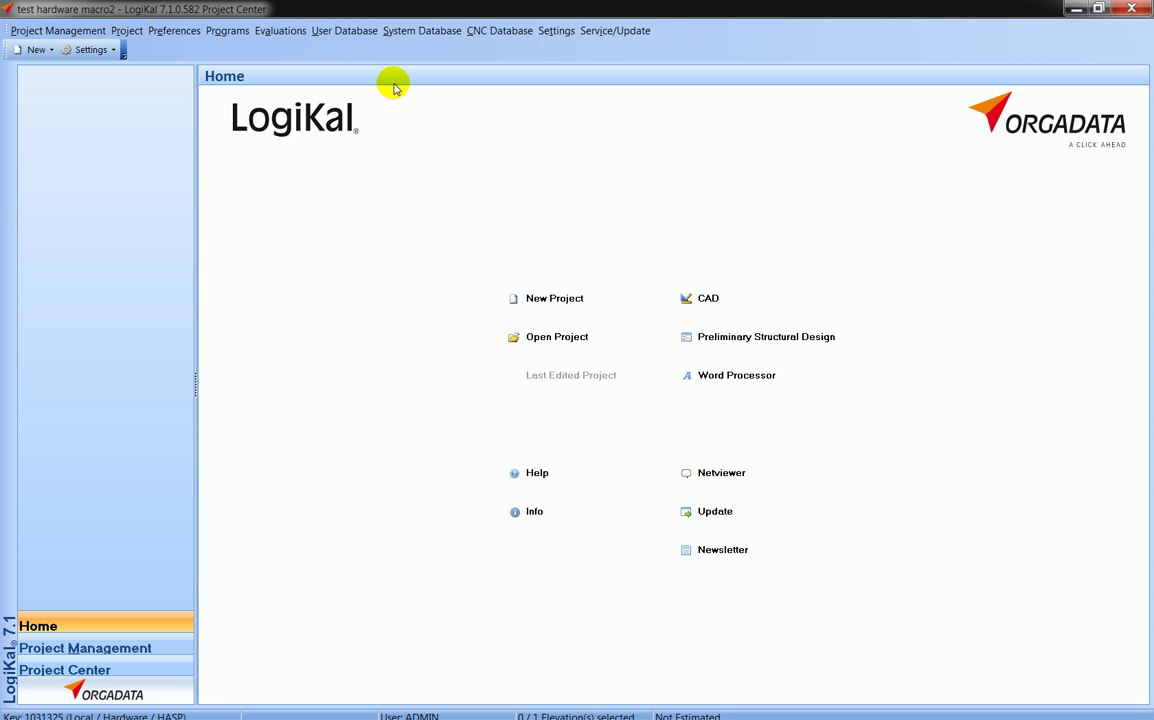
click(336, 32)
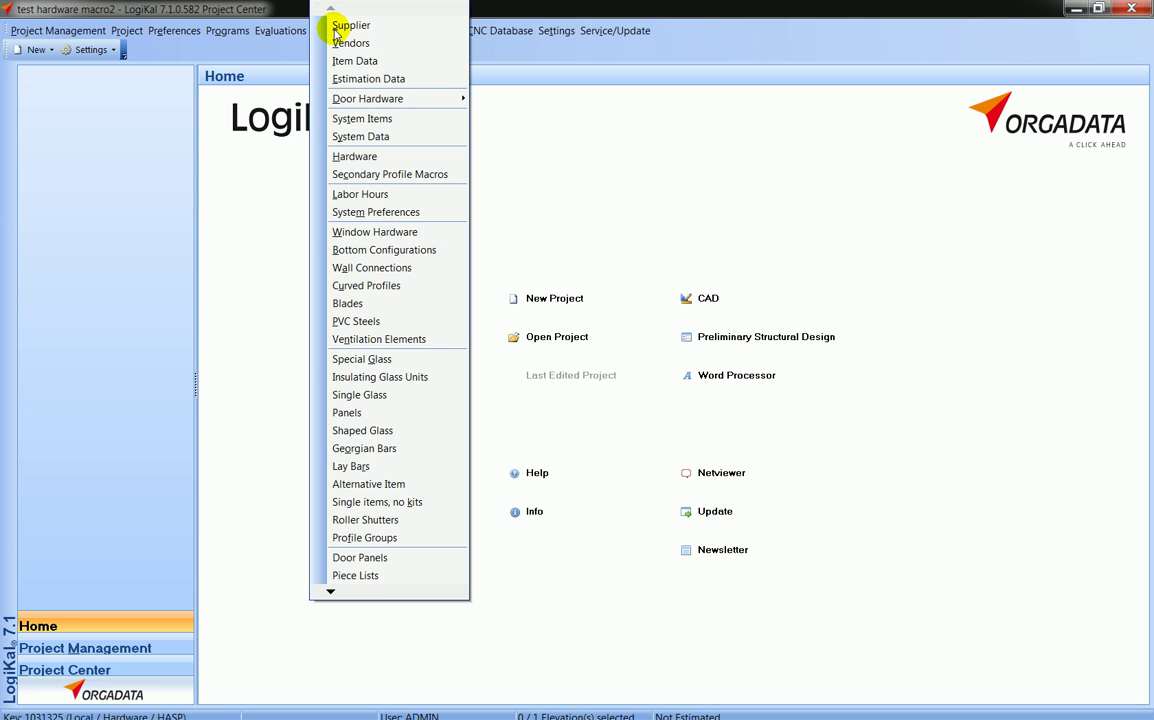
click(356, 62)
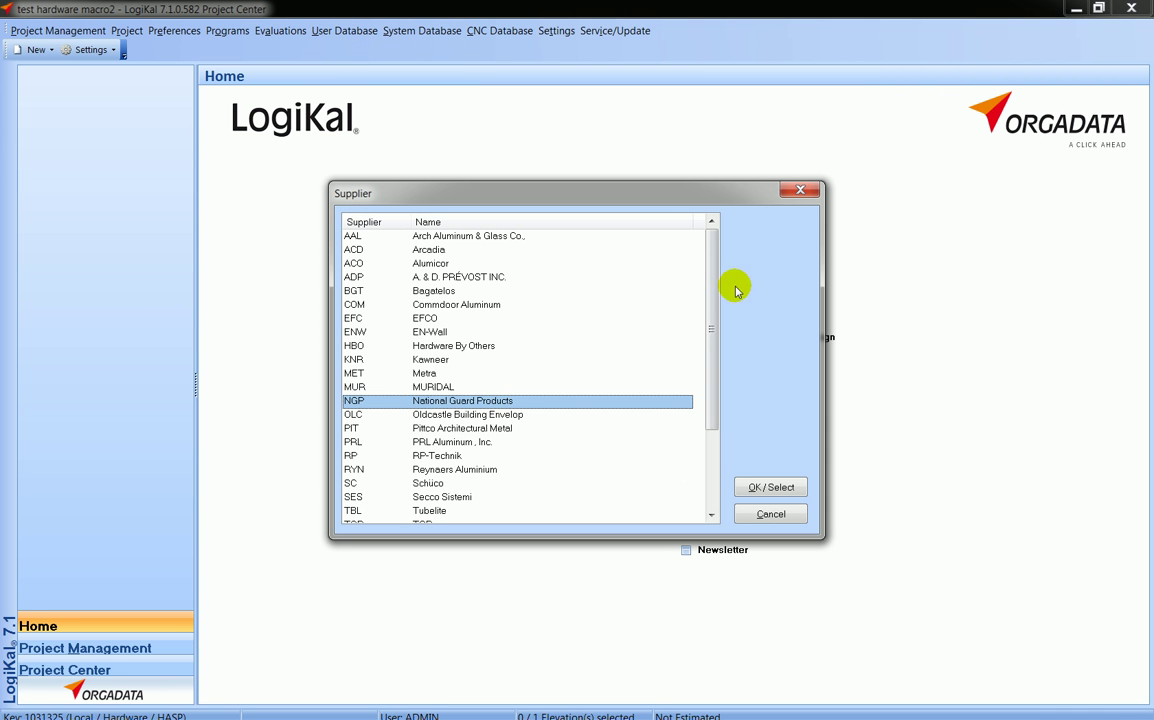
drag(706, 250, 696, 219)
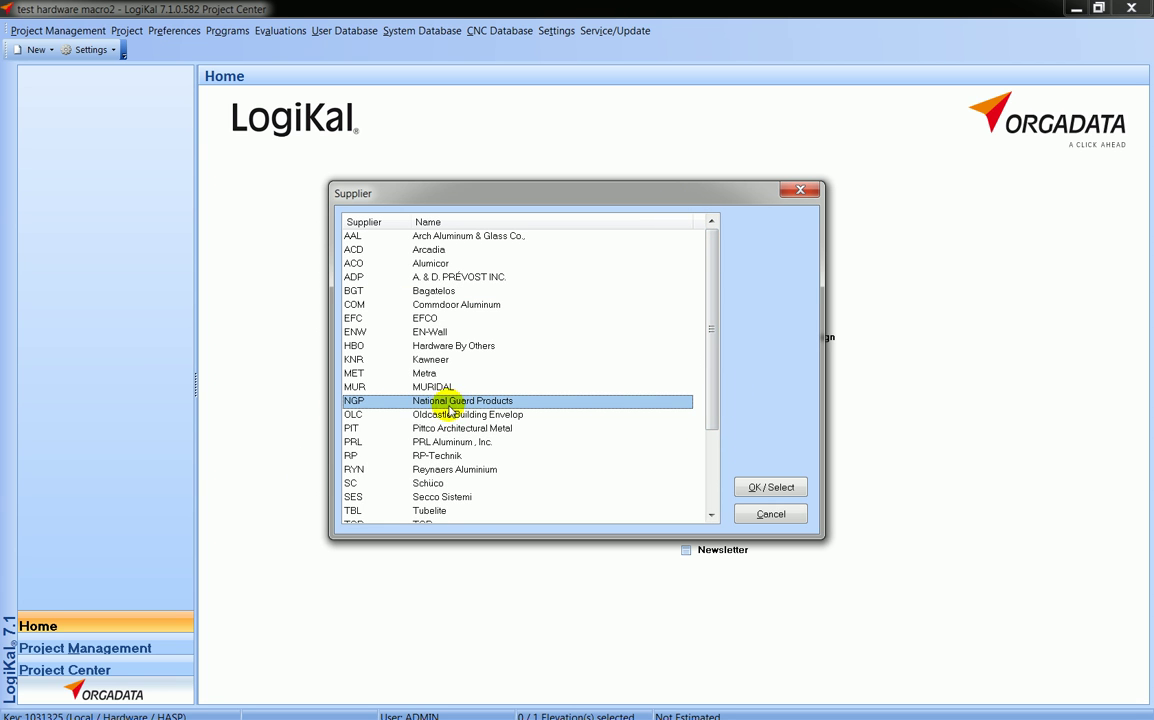
double_click(379, 405)
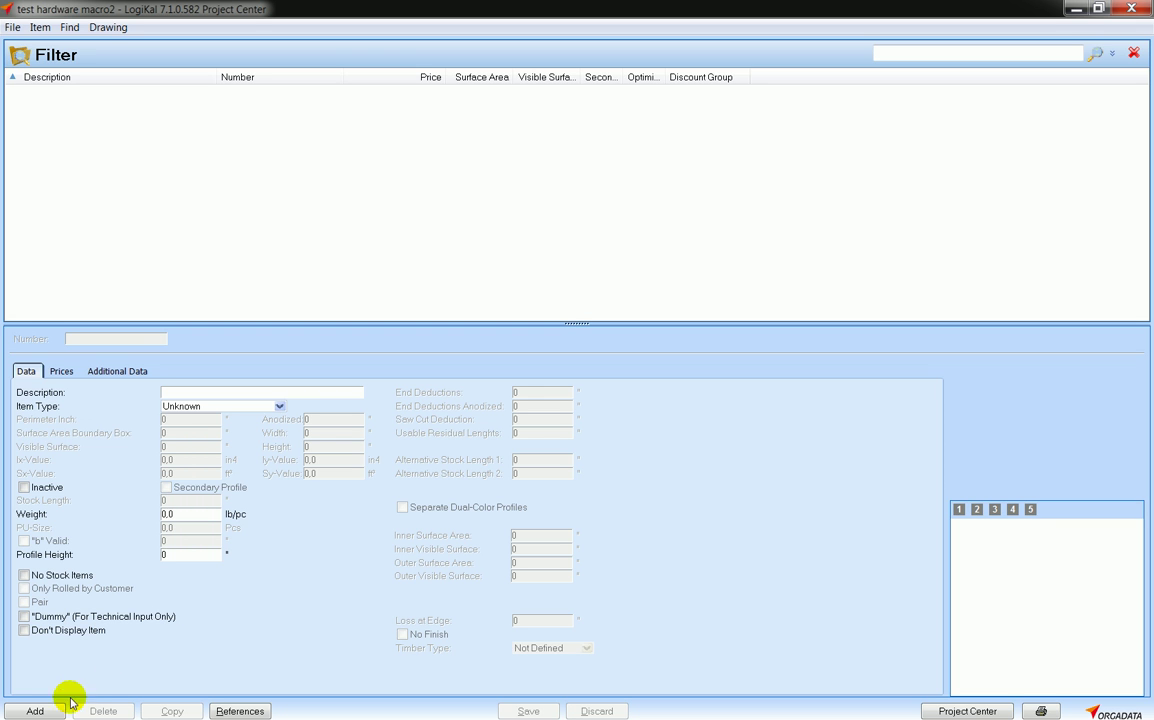
Step: Create new item 803N described as 'Panic Threshold - Neoprene - Mill Finish'
right_click(155, 200)
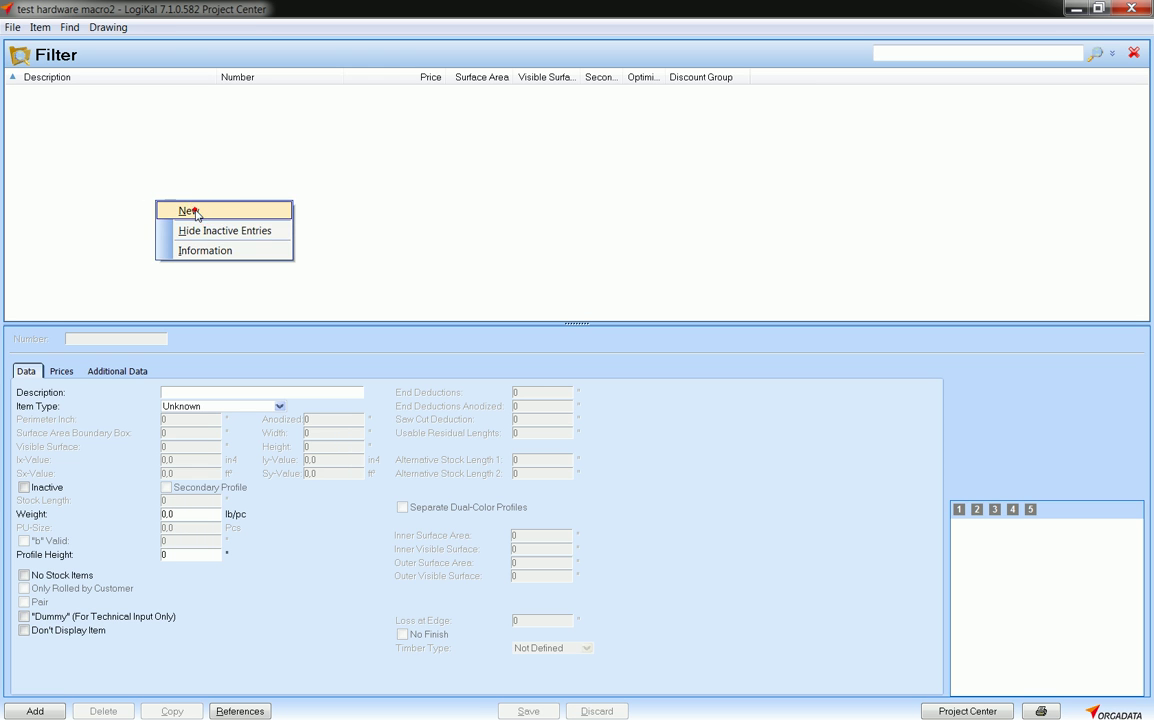
click(190, 212)
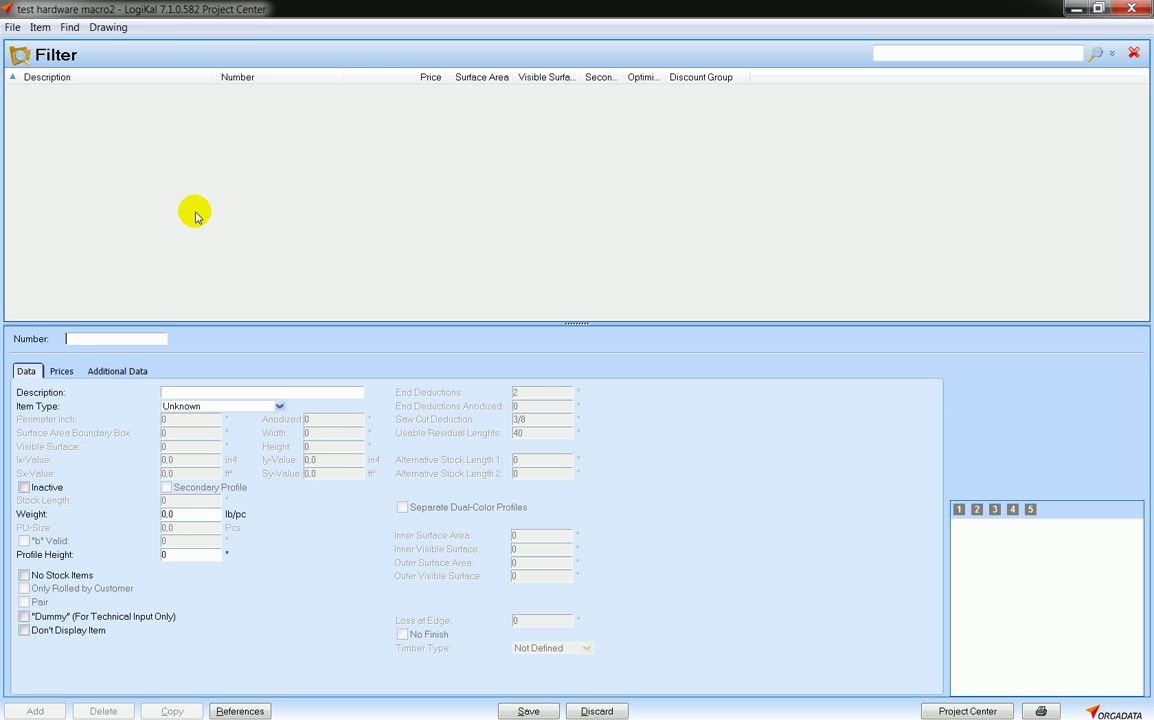
click(96, 339)
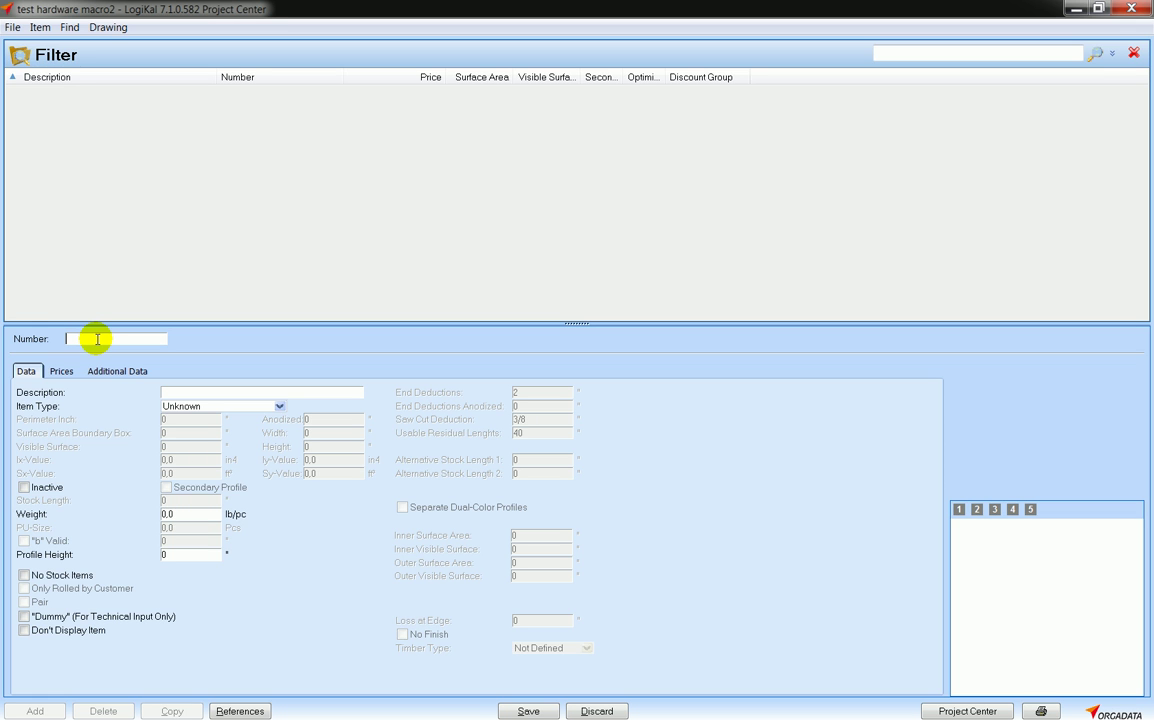
text(803N)
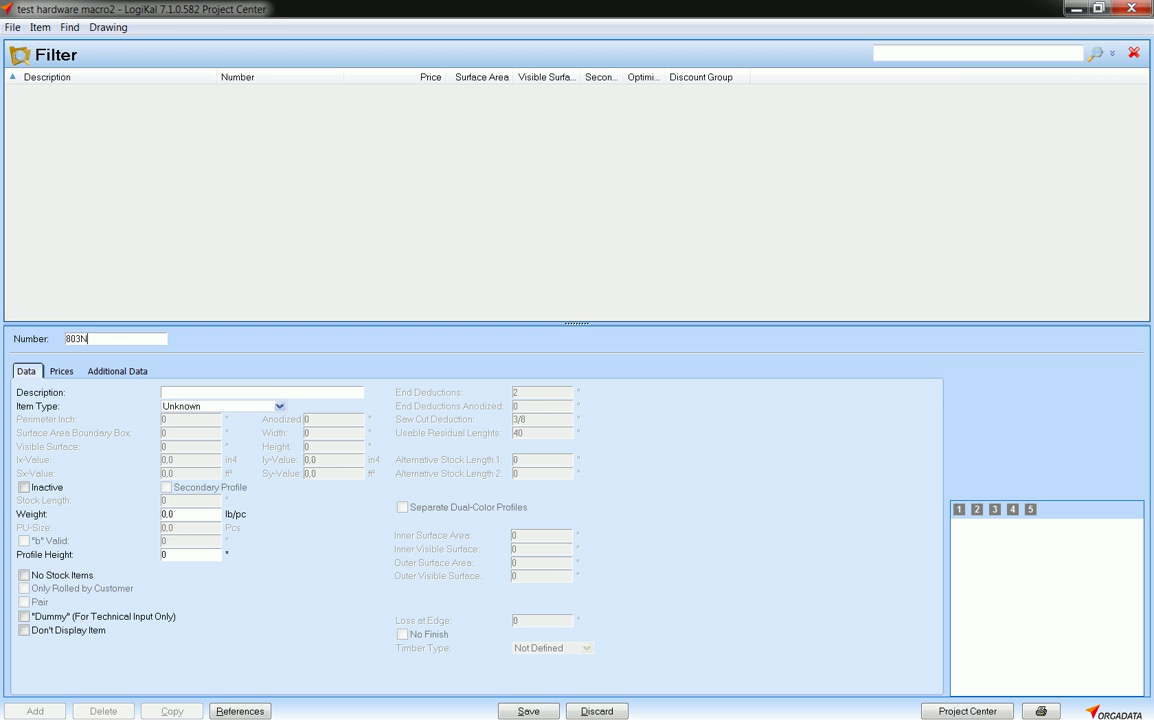
click(190, 391)
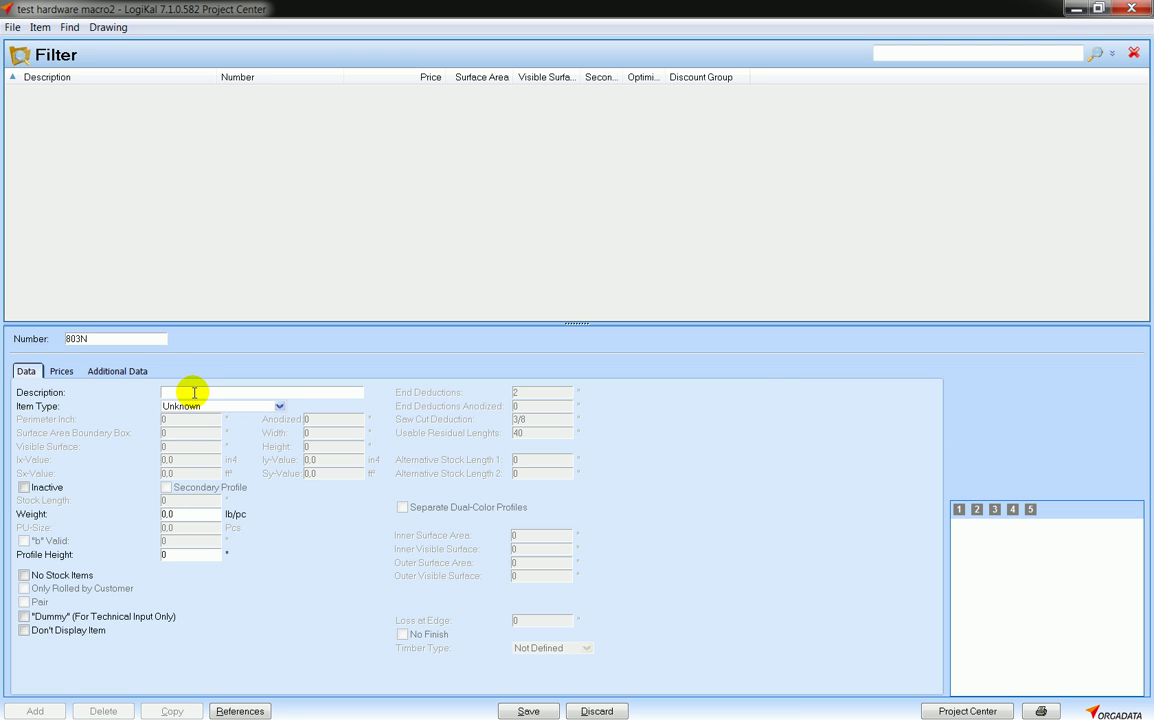
text(Pa)
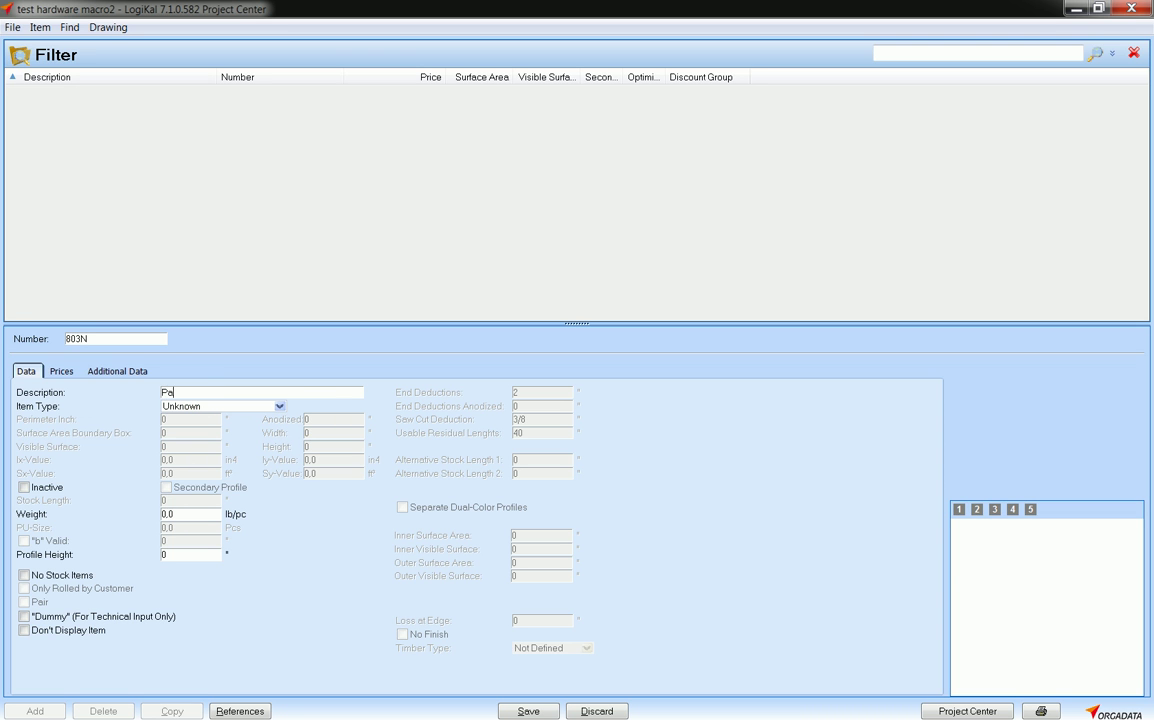
text(nic Threshold - Neoprene - Mill Finish)
Step: Make 803N Door hardware with weight 2.2 and PU-size 1, then view its prices
click(280, 406)
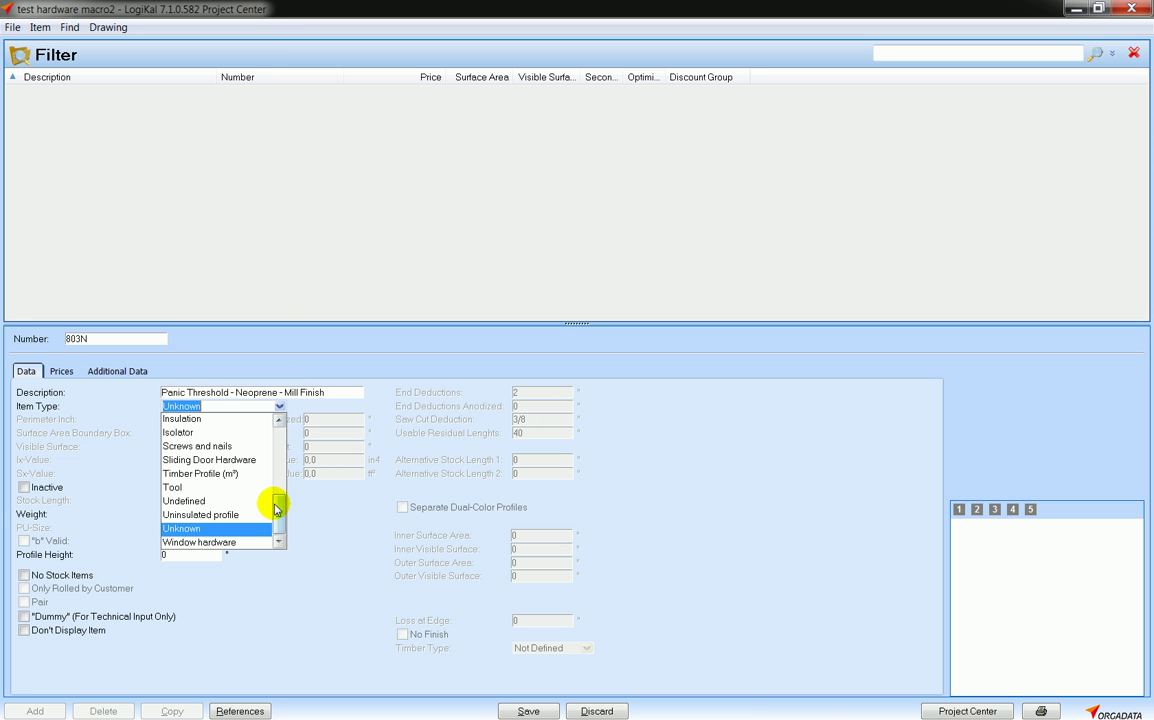
drag(276, 502, 277, 460)
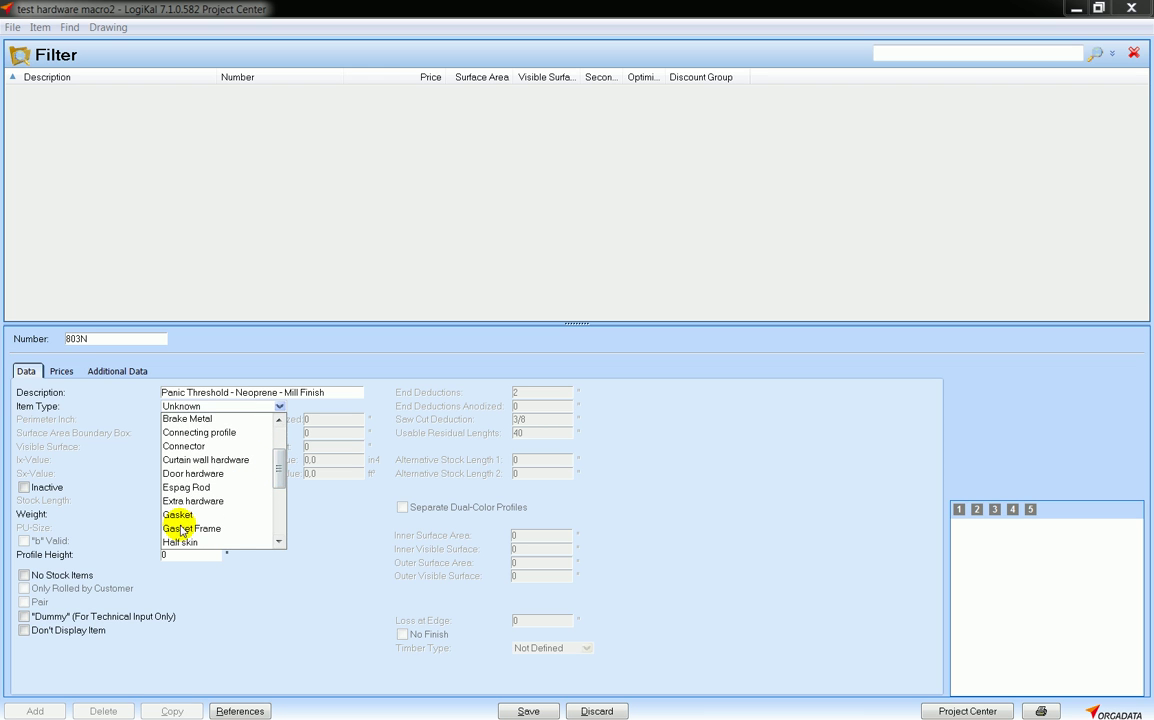
click(280, 540)
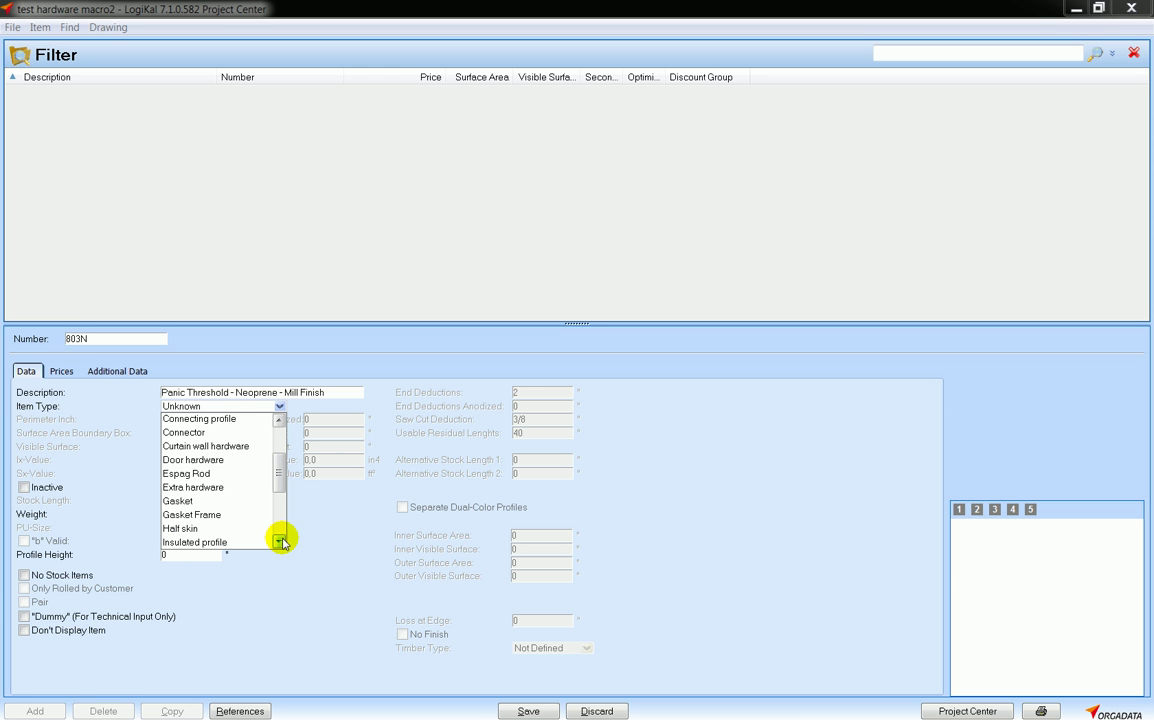
click(212, 462)
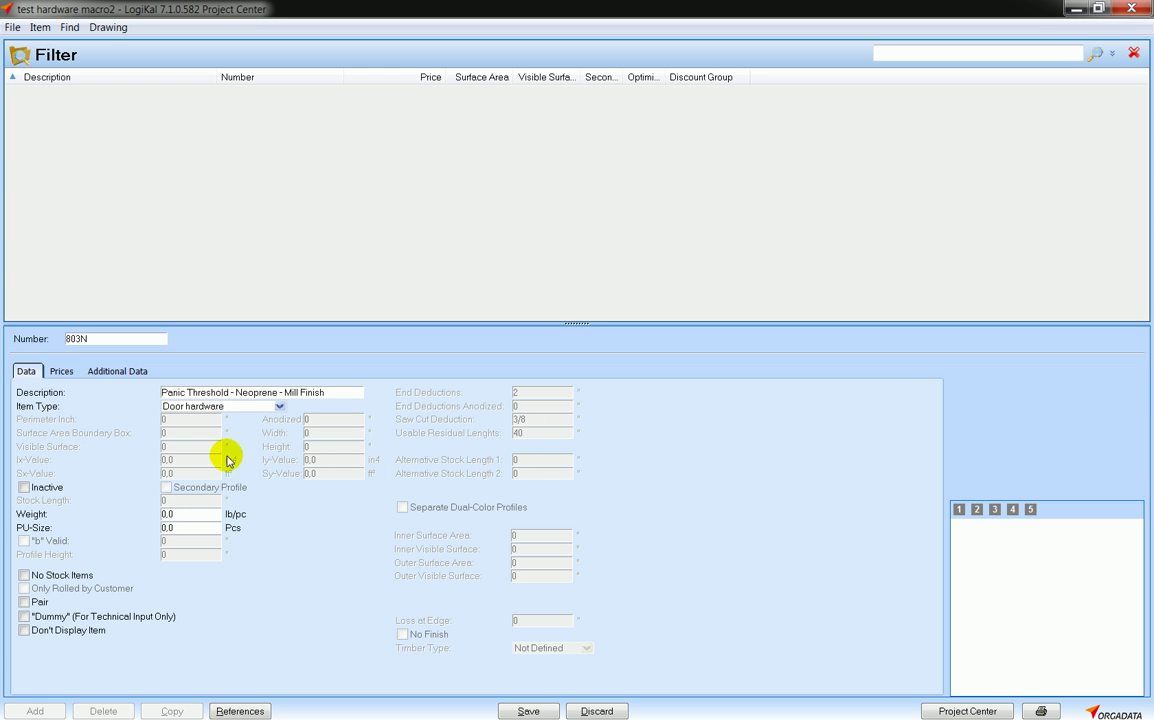
click(185, 514)
text(2.2)
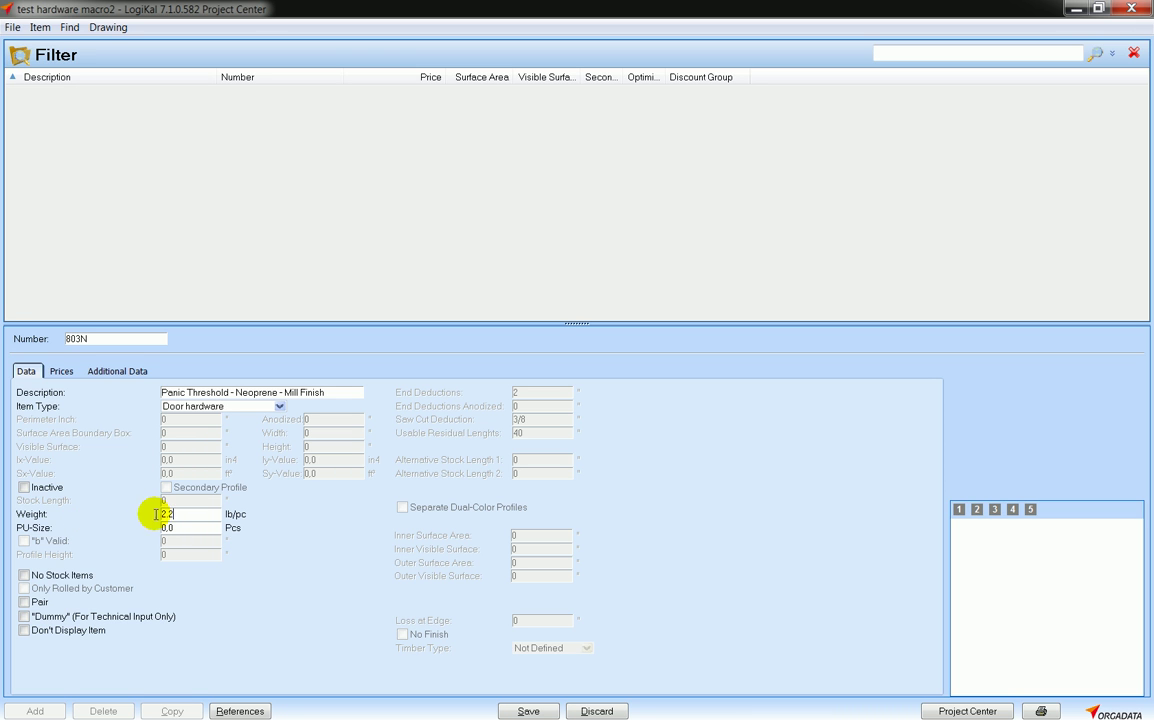
click(219, 528)
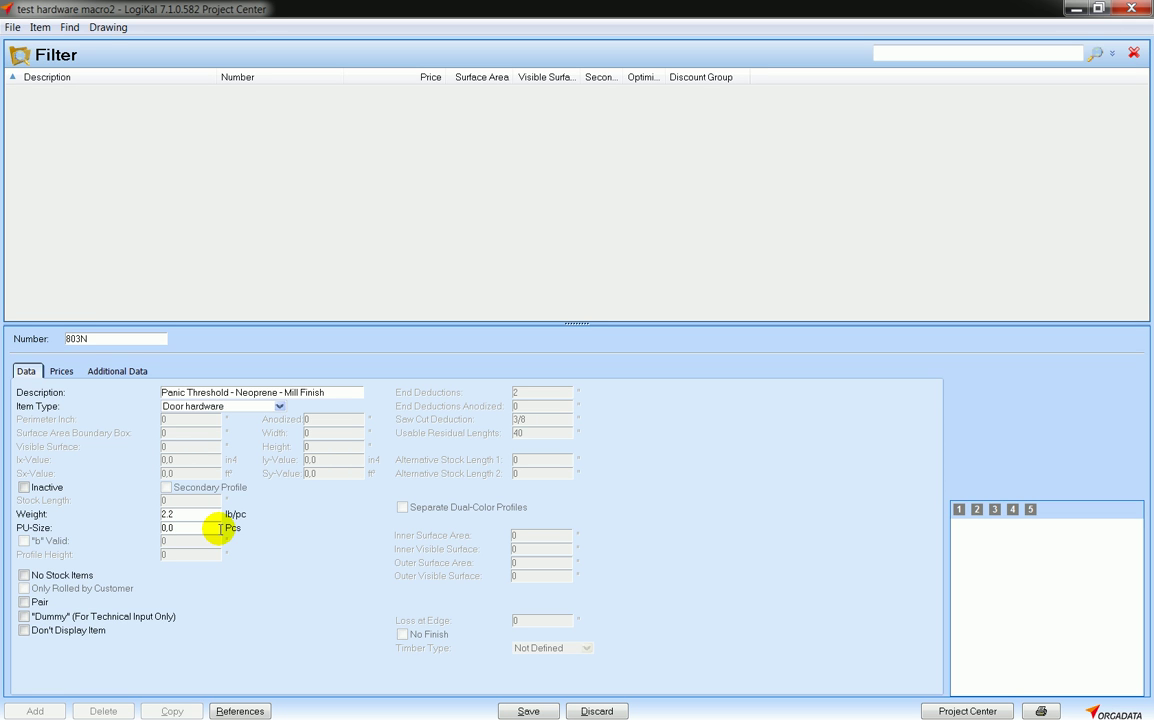
double_click(220, 528)
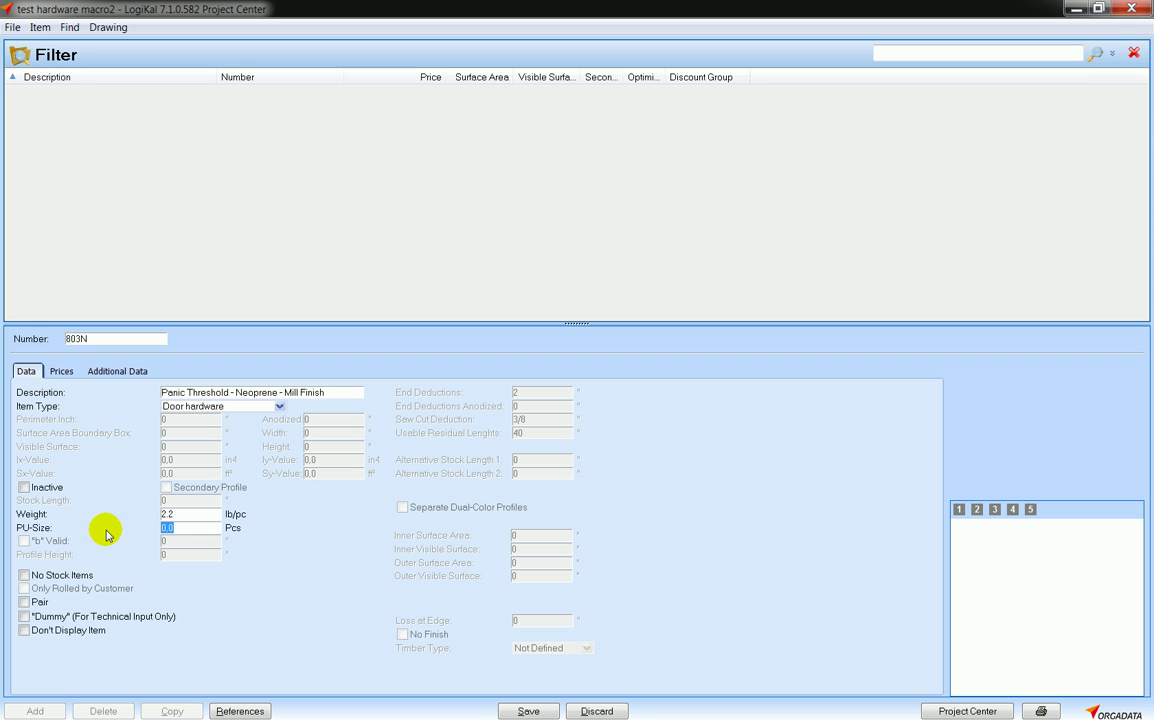
text(1)
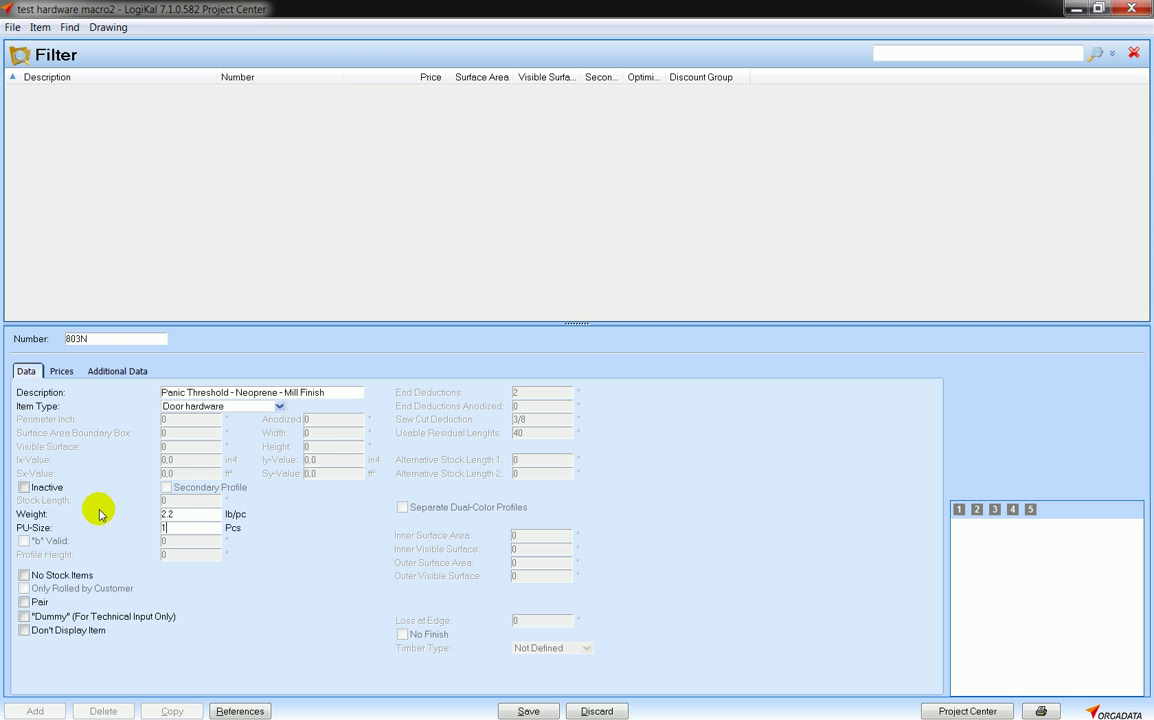
click(60, 374)
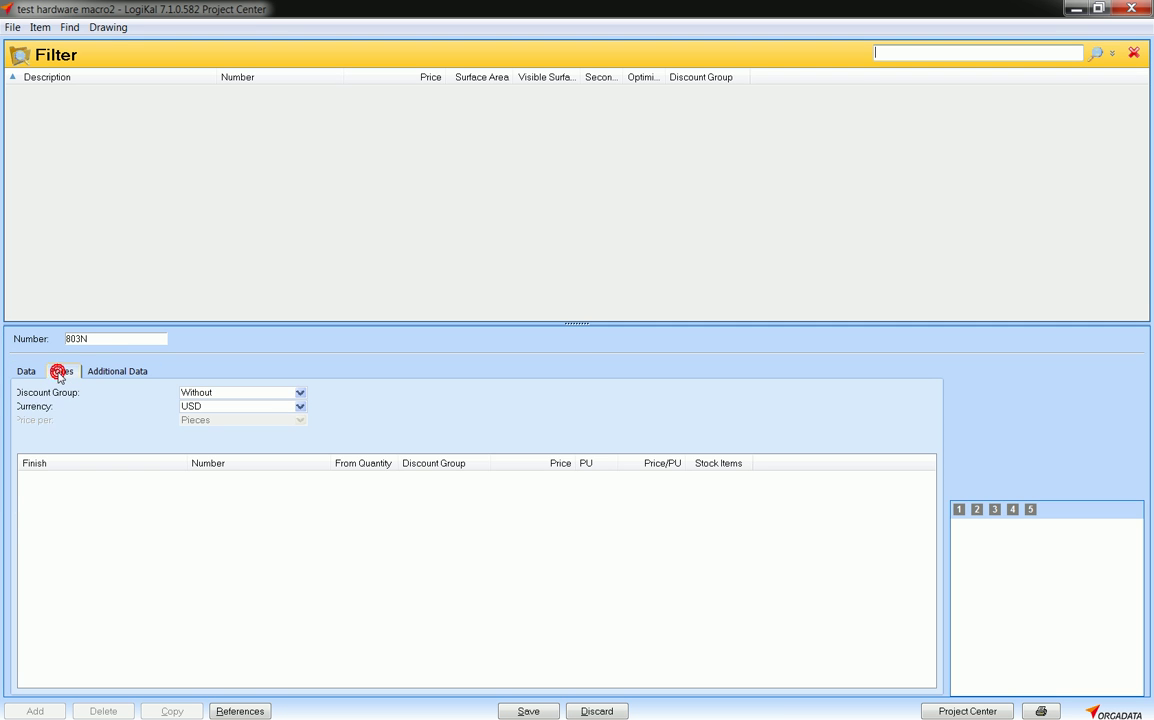
Step: Add a new price row for 803N with finish Mill Finish Anodised
right_click(48, 501)
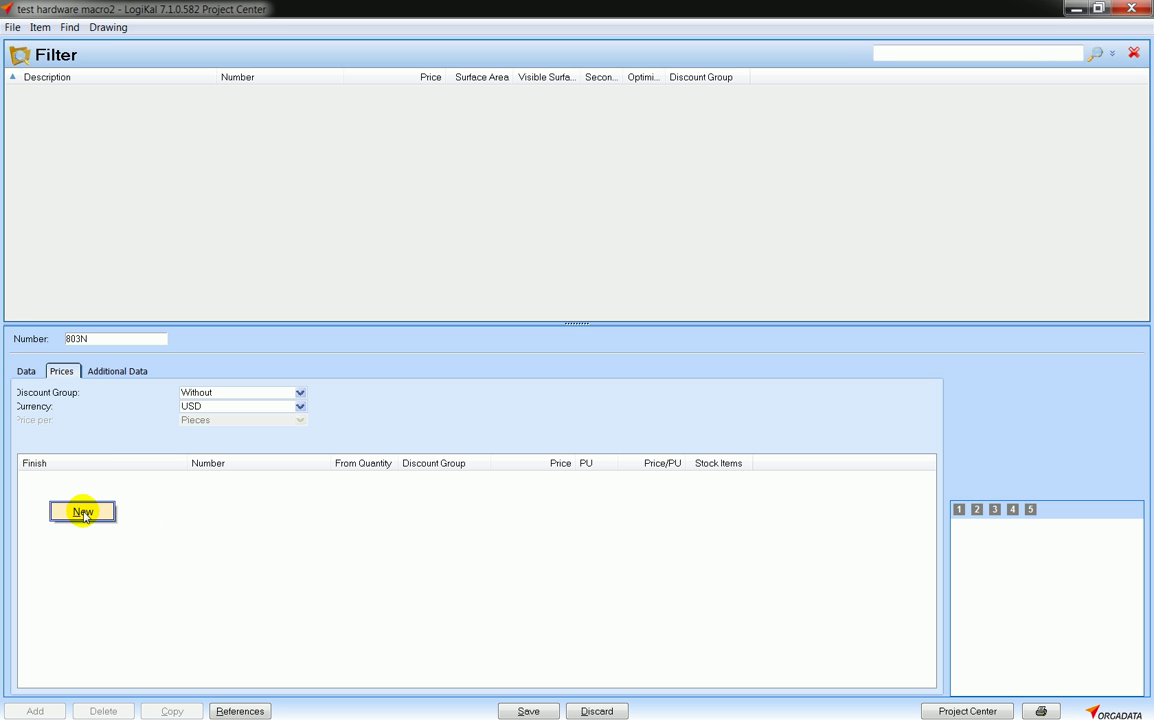
click(80, 512)
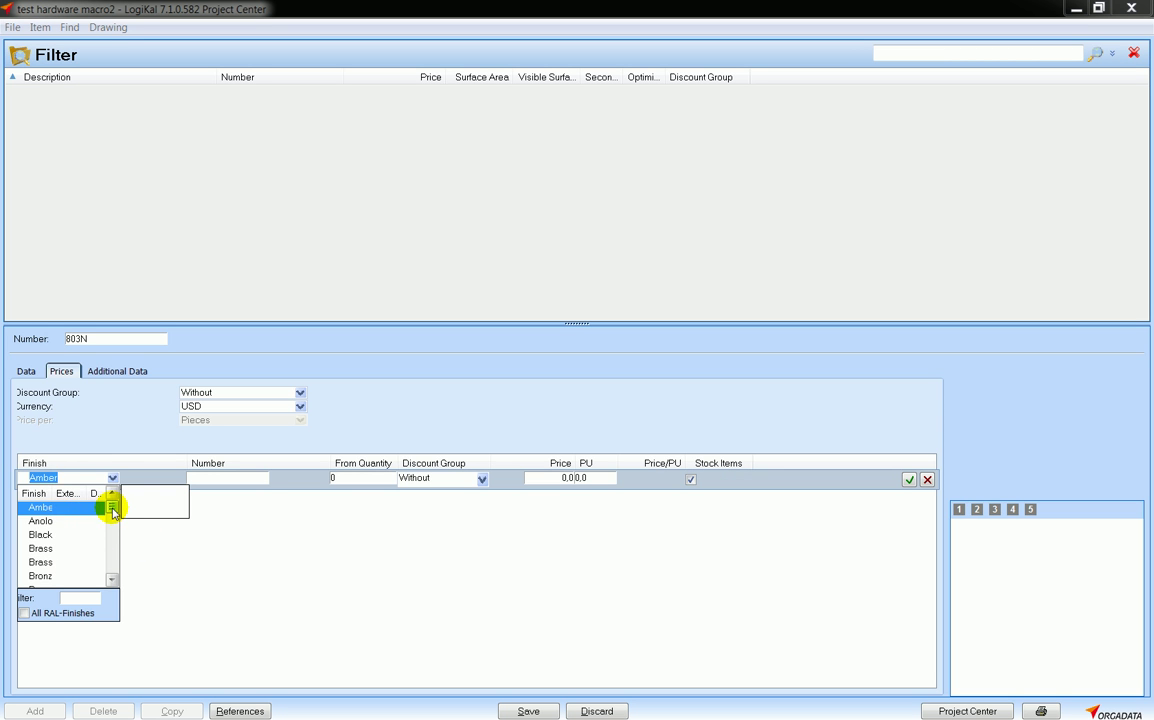
drag(112, 508, 106, 533)
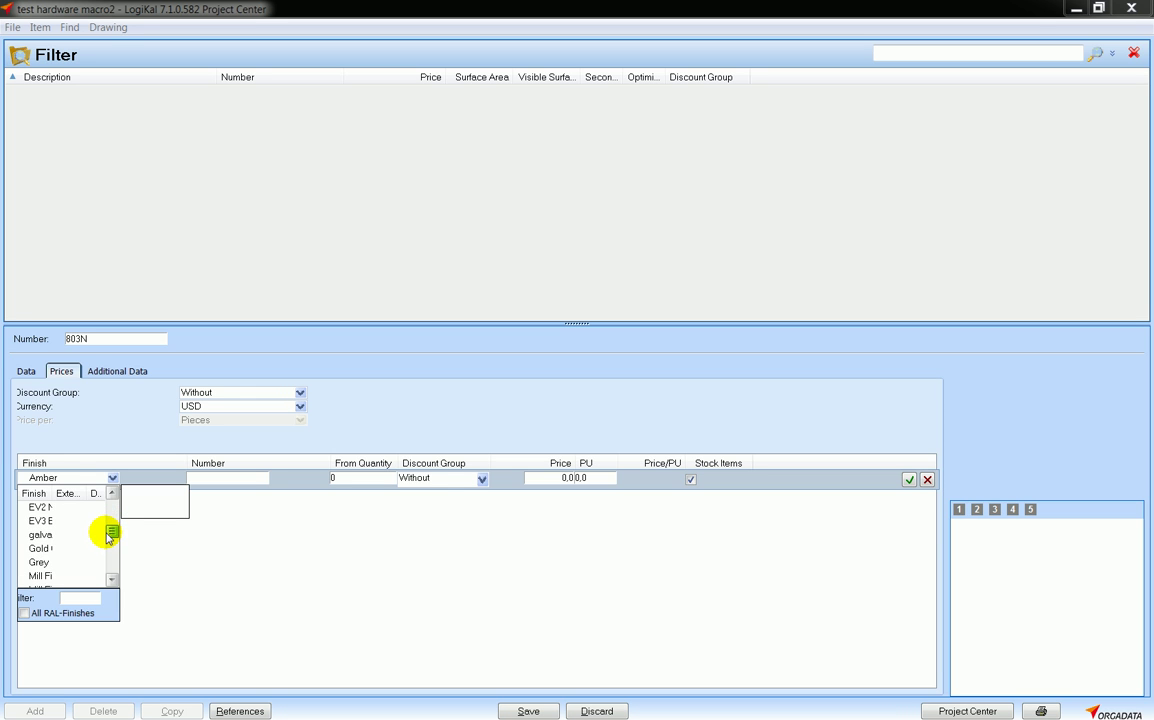
click(40, 577)
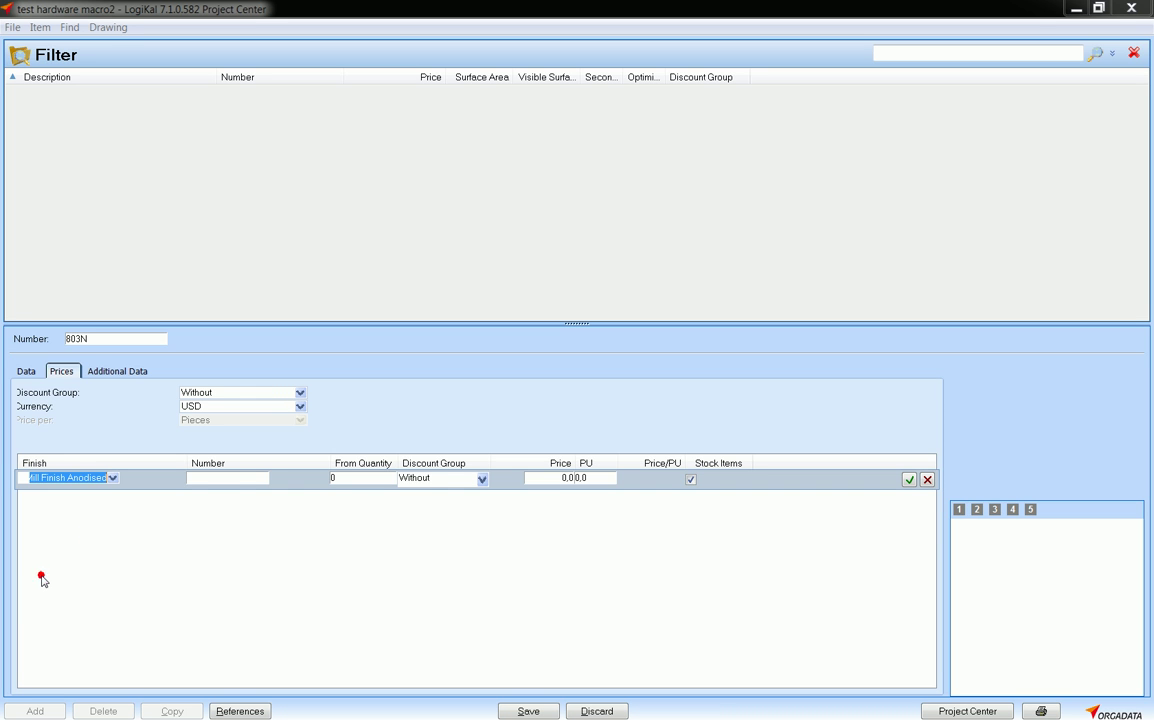
click(204, 478)
click(112, 478)
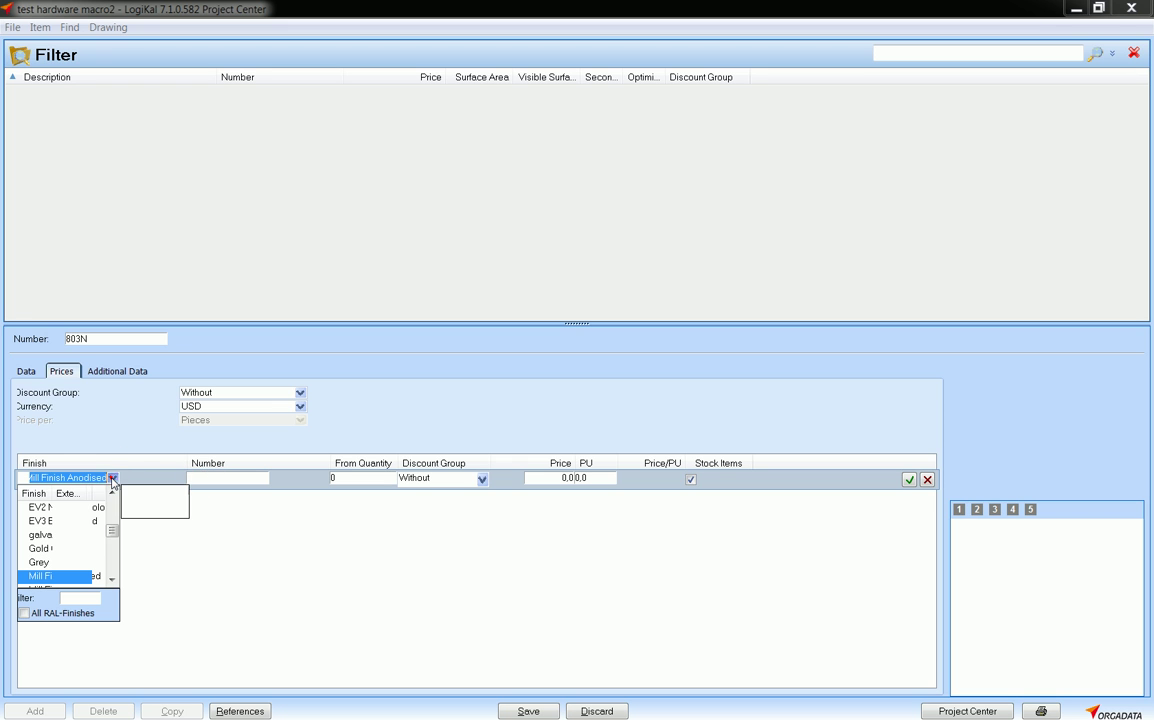
click(203, 477)
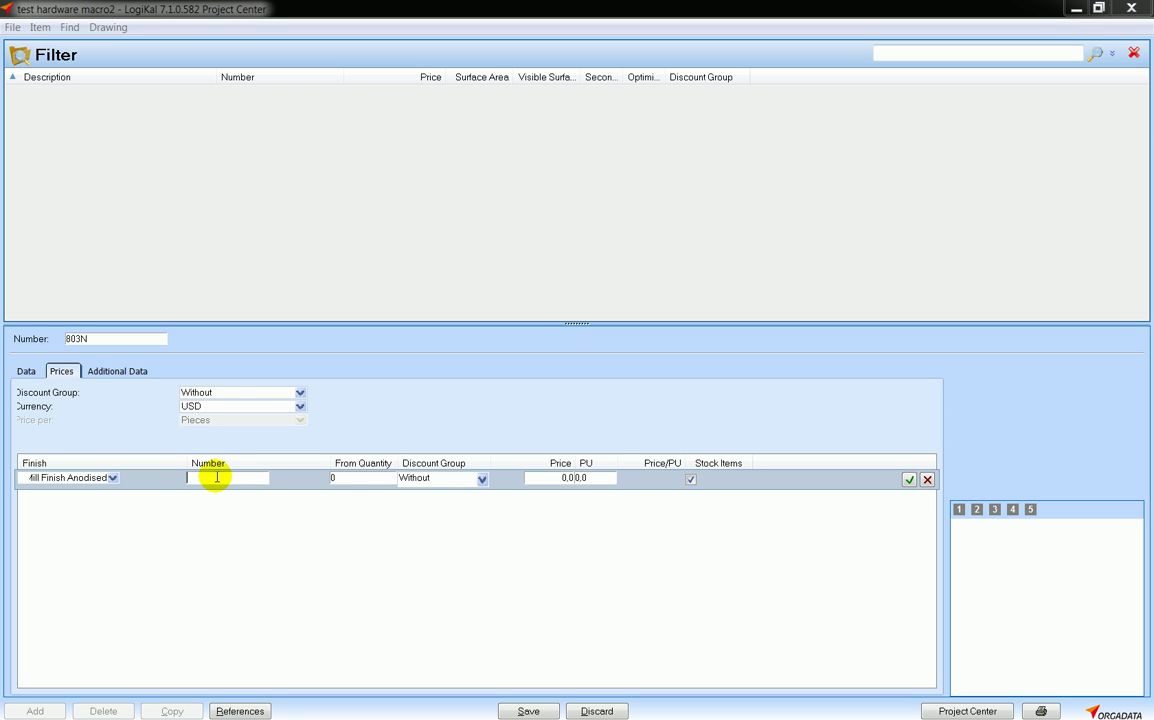
Step: Fill the price row with number 803N, price 40,0 and PU 1, then view Additional Data
text(803)
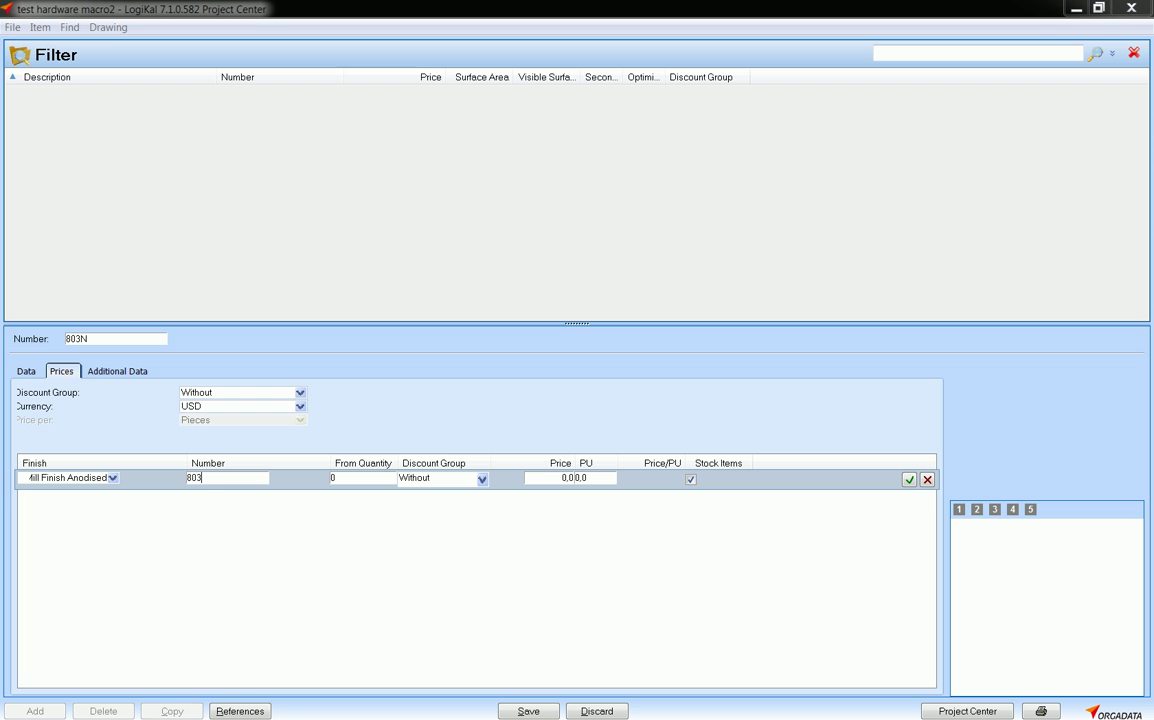
text(n)
key(BackSpace)
text(N)
key(Tab)
key(Tab)
key(Tab)
text(40,0)
key(Tab)
text(1)
key(Tab)
key(Return)
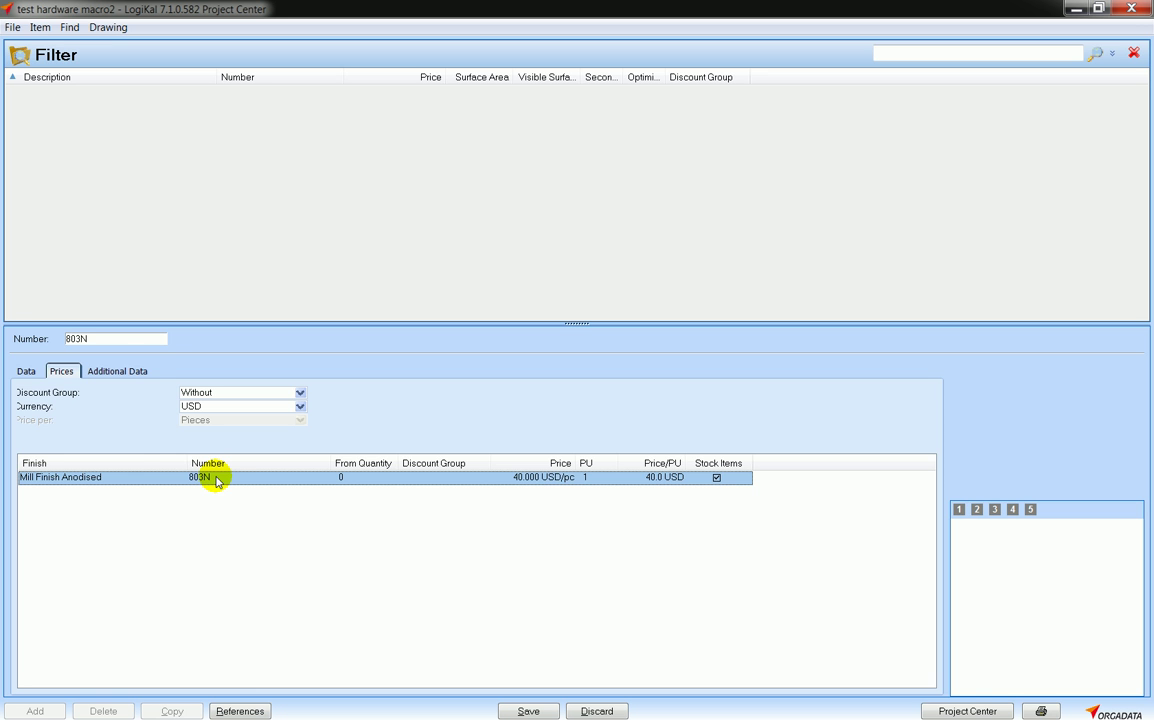
click(111, 372)
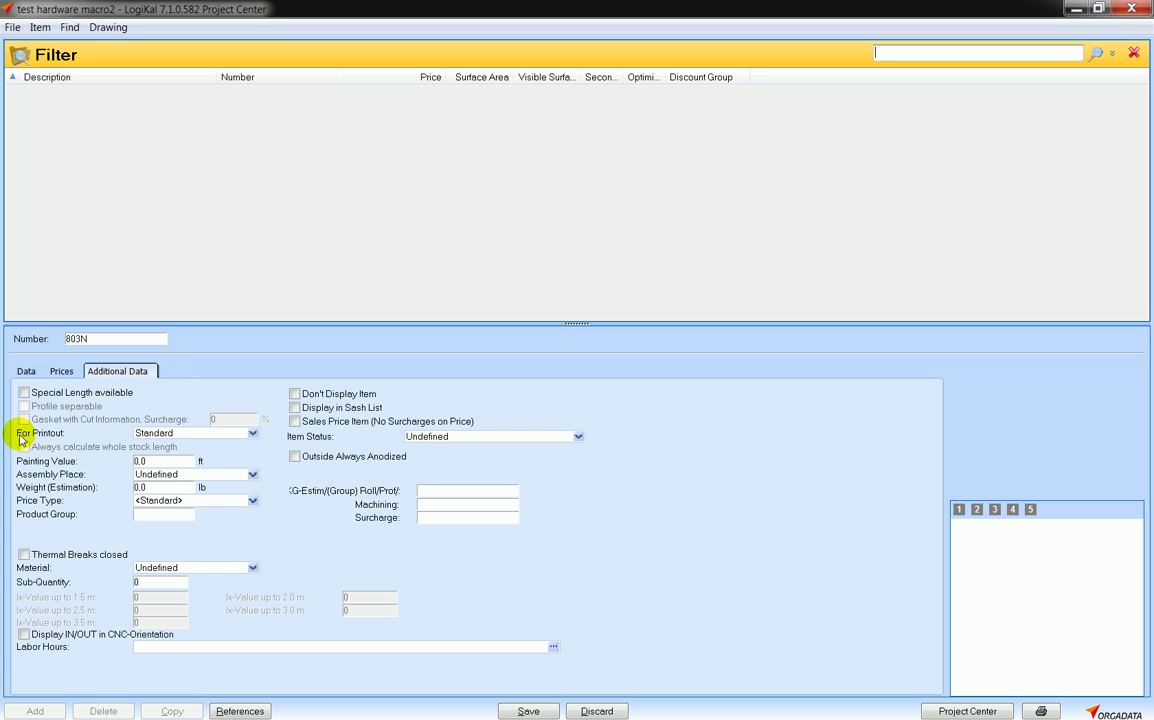
Step: Set For Printout to Hardware and Material to Aluminium, then save item 803N
click(253, 433)
click(151, 474)
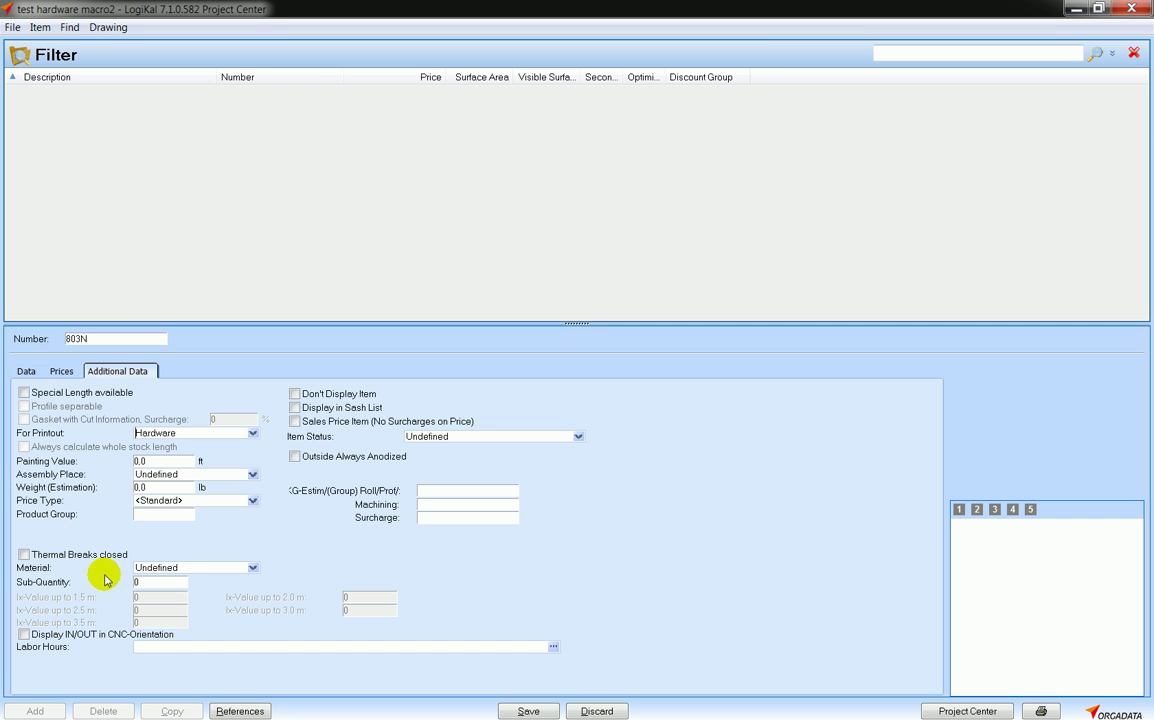
click(253, 567)
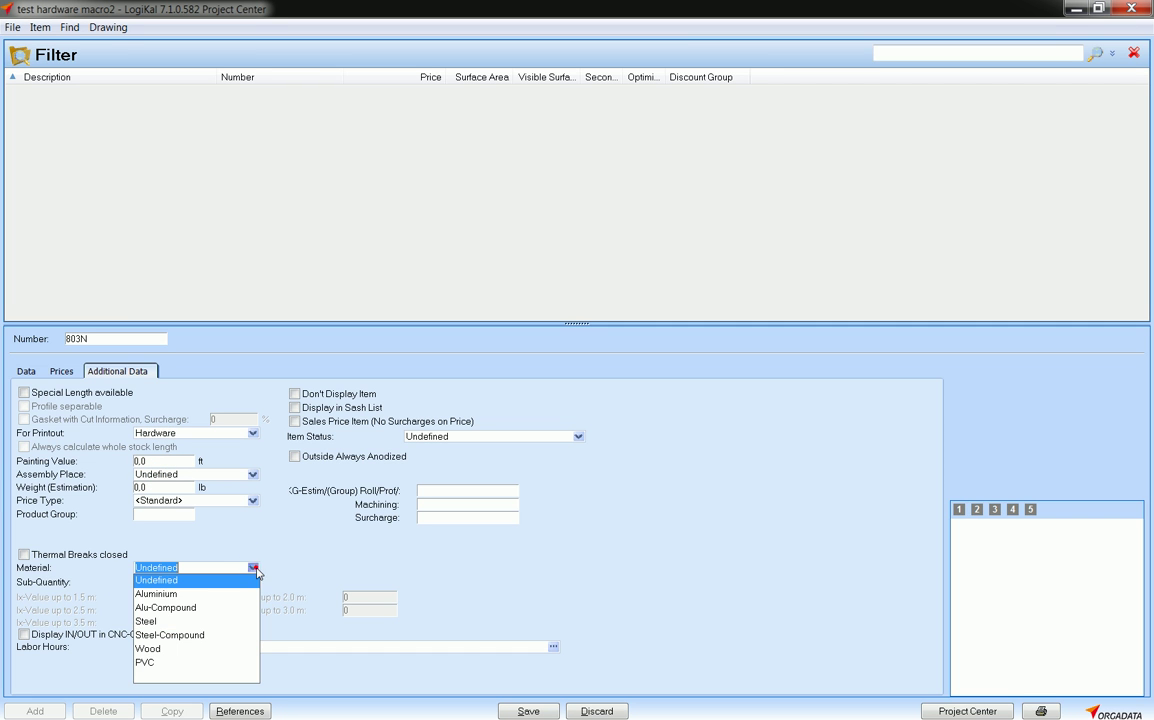
click(158, 594)
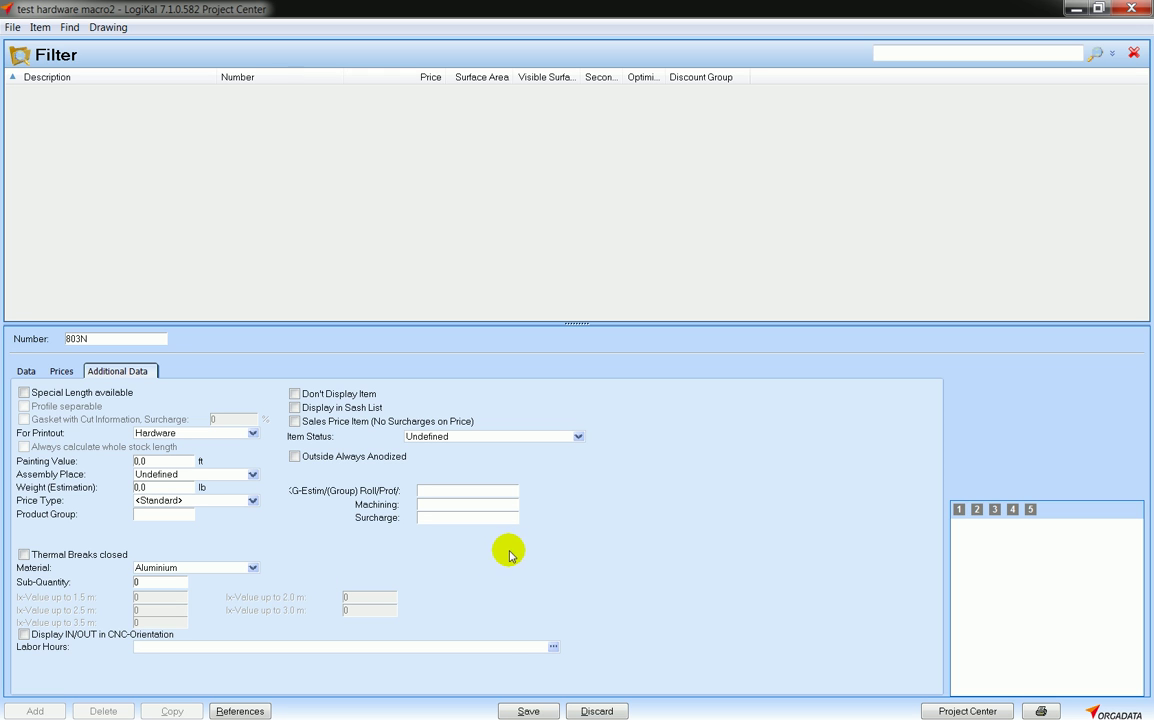
click(528, 711)
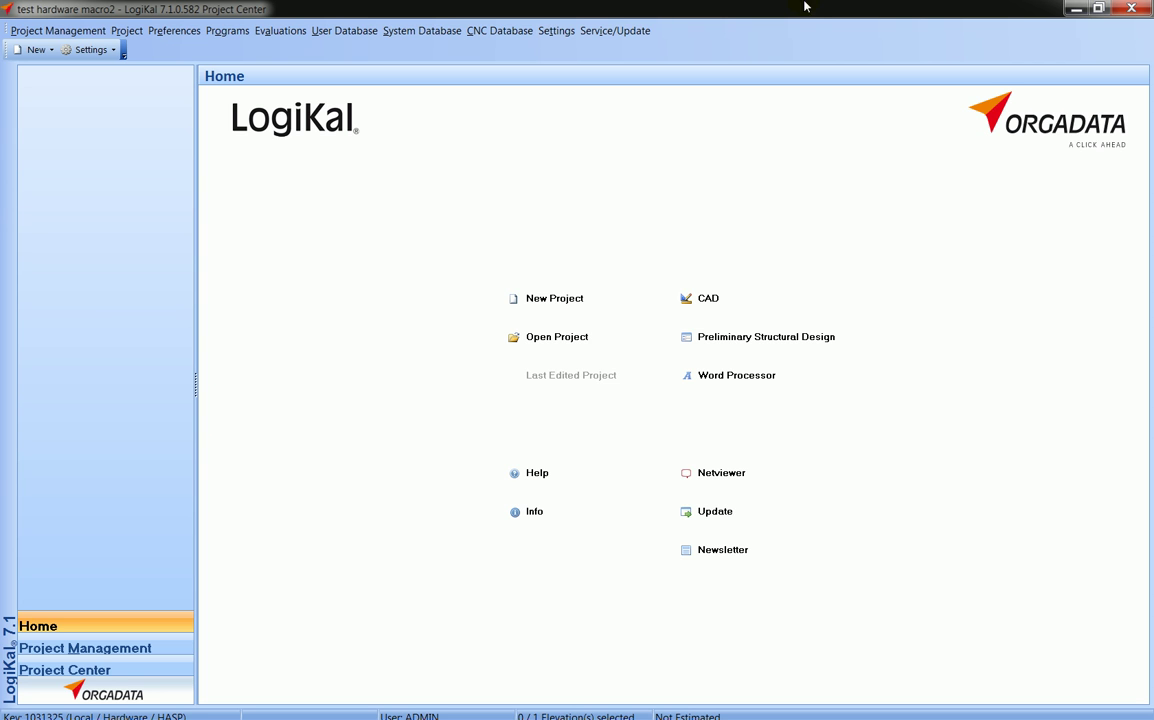
Step: In the hardware macro editor, add a macro named 'AutoZone Store 100 Pair'
click(332, 31)
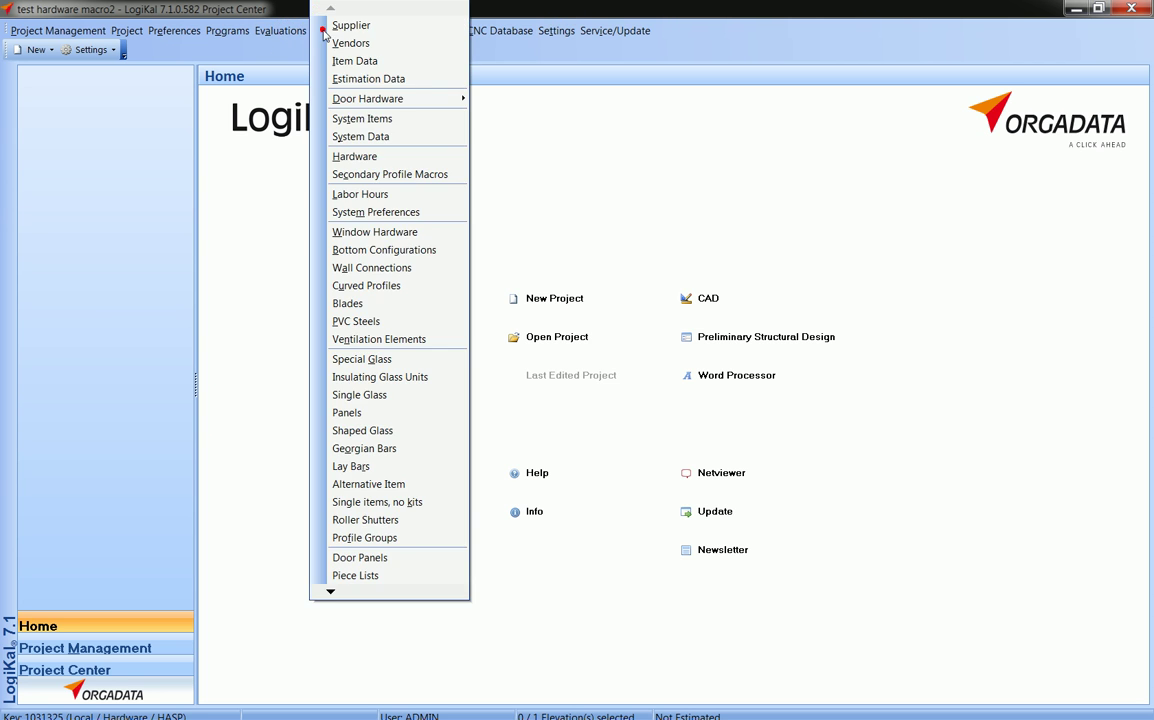
click(353, 157)
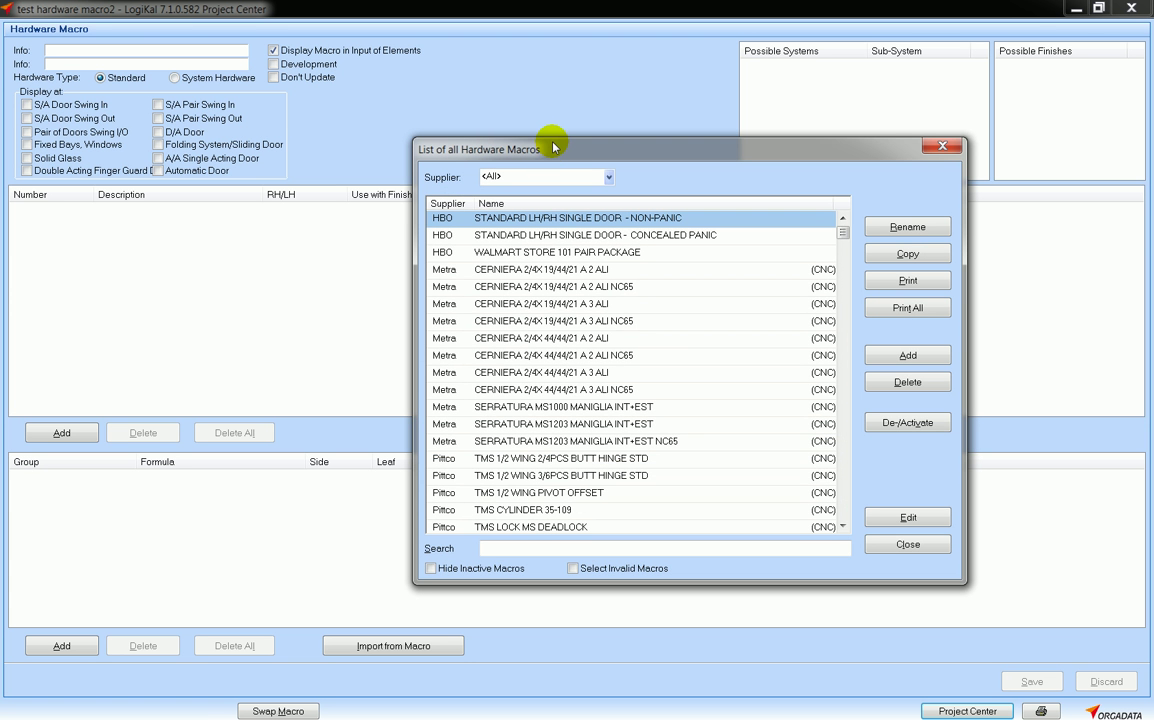
click(903, 358)
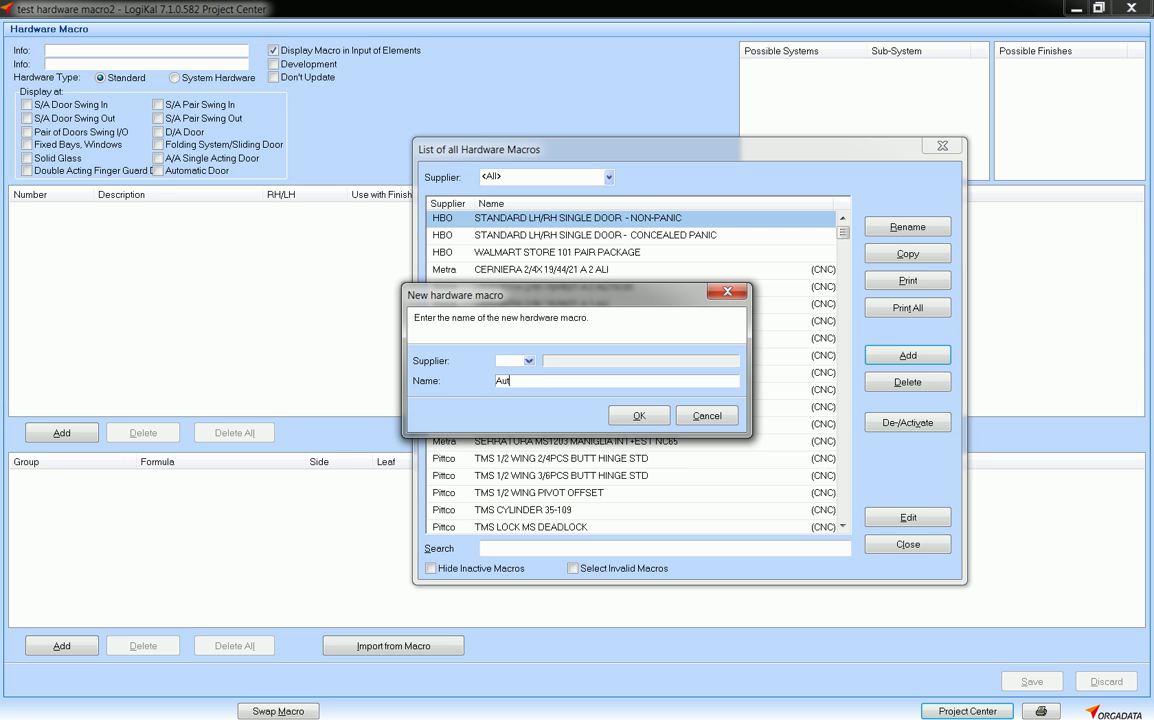
text( Store 100 P)
key(BackSpace)
text(air)
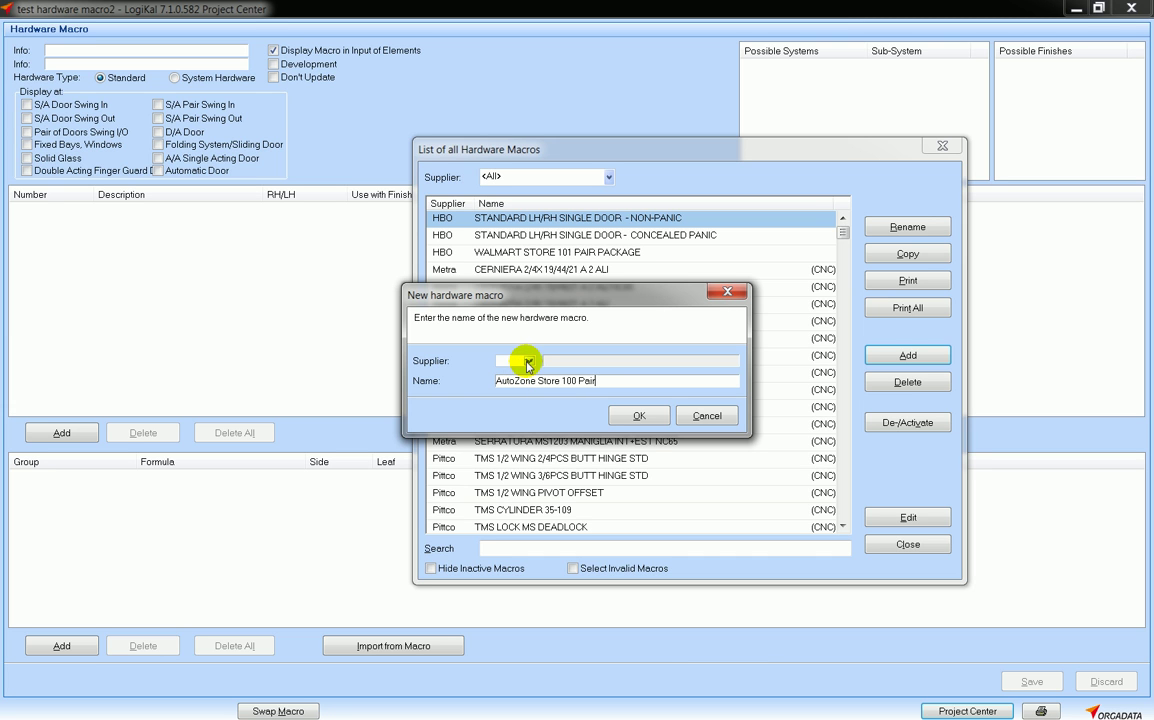
Step: Assign supplier HBO to the new macro and confirm it
click(528, 363)
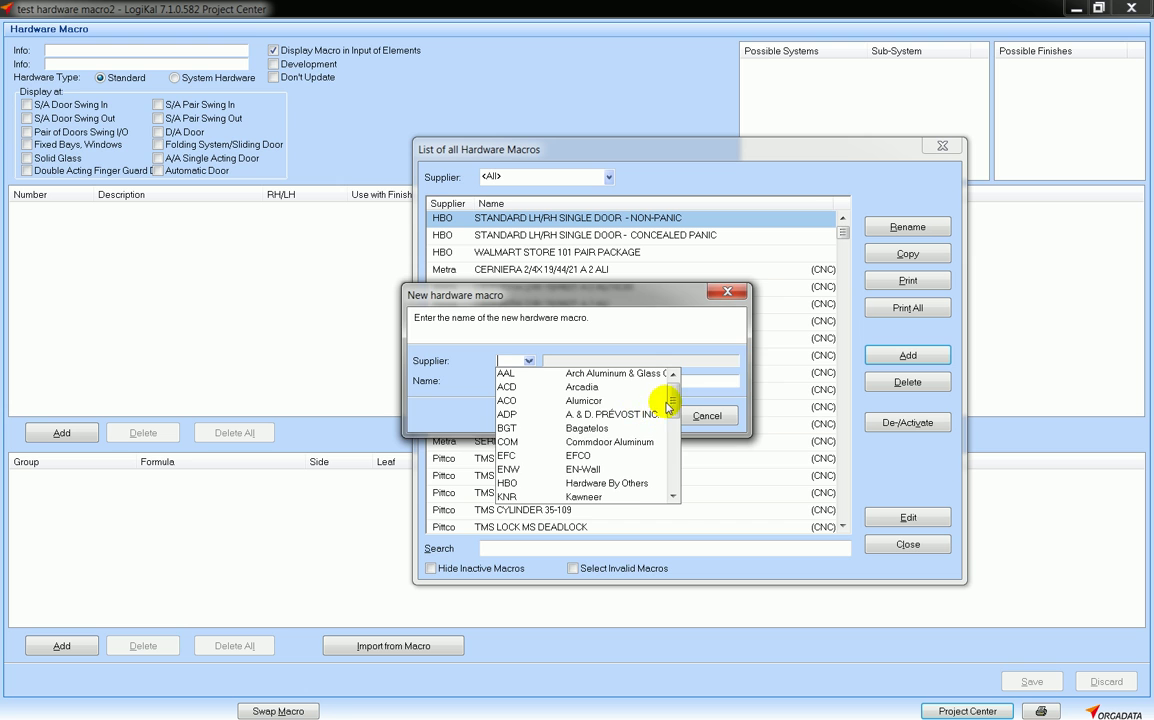
scroll(671, 403, down, 10)
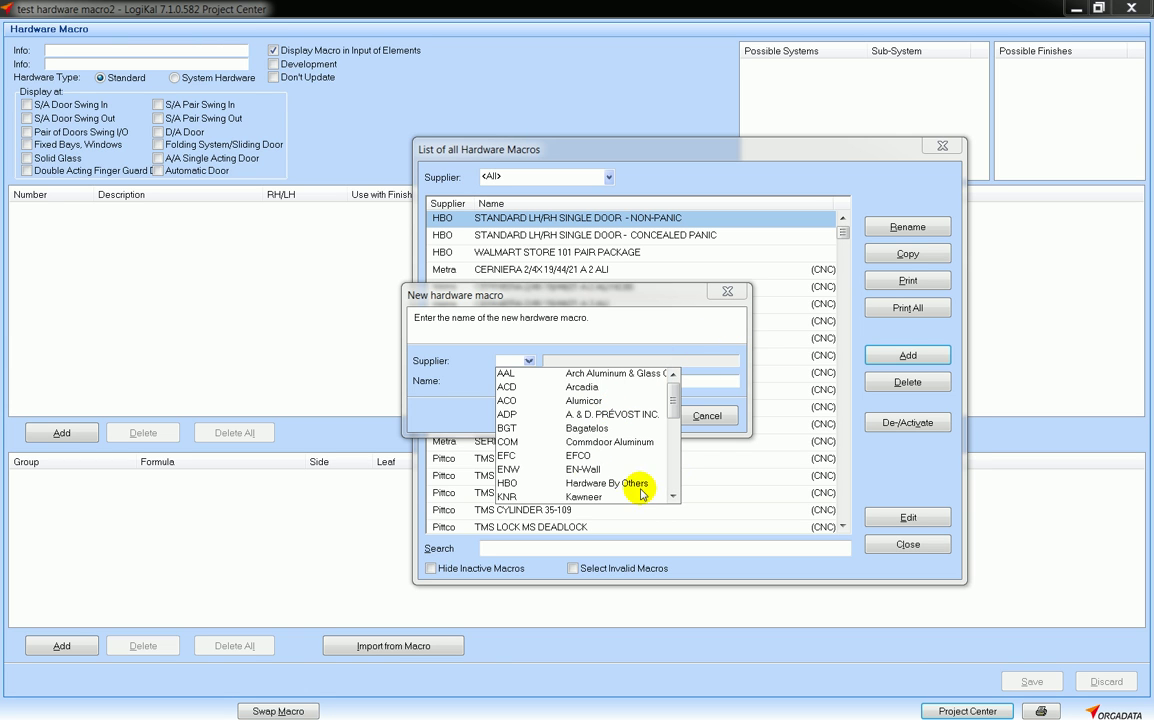
scroll(606, 452, down, 1)
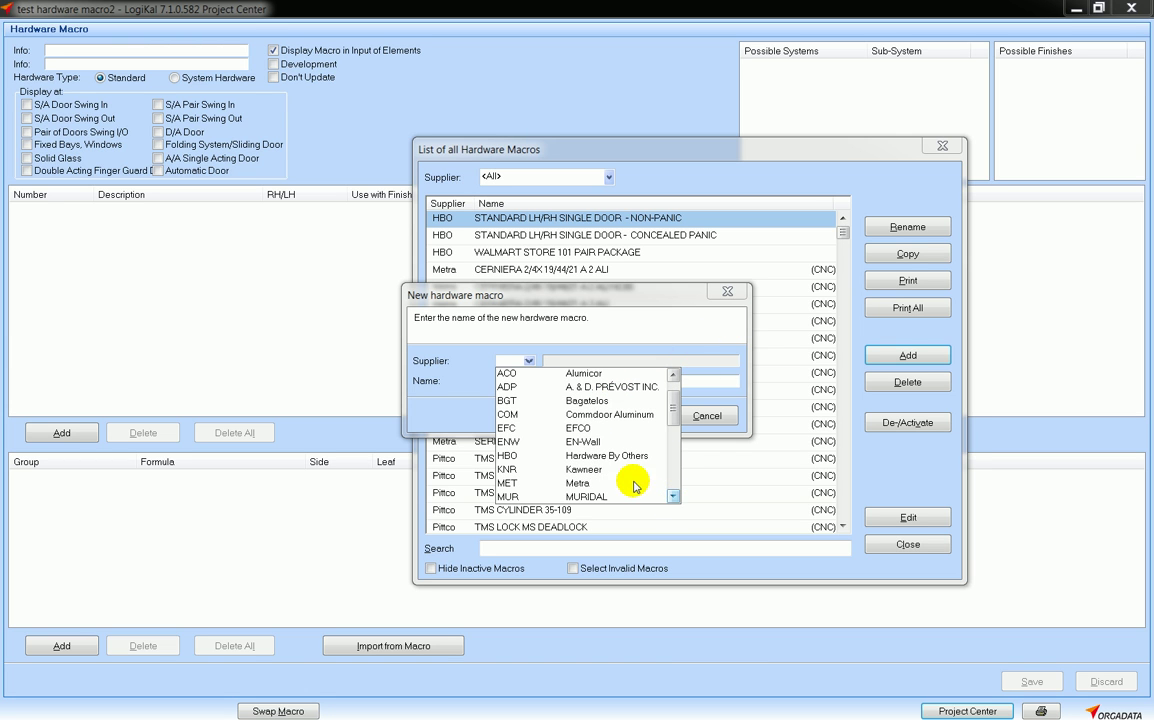
click(606, 455)
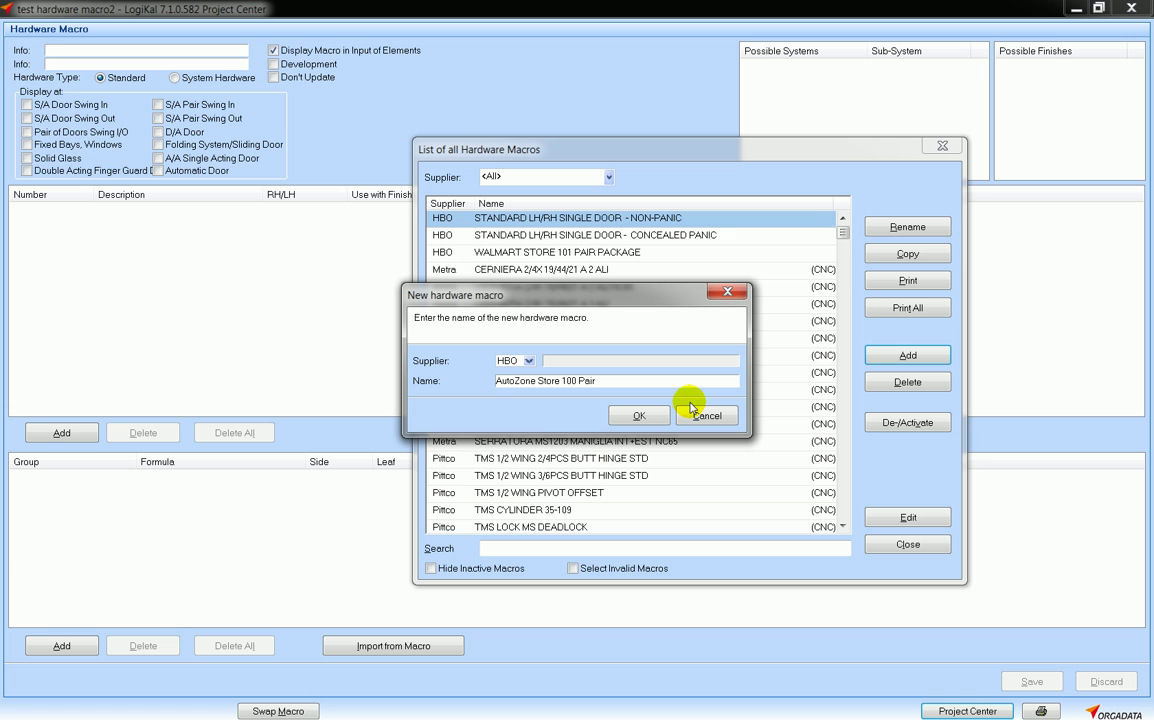
click(632, 416)
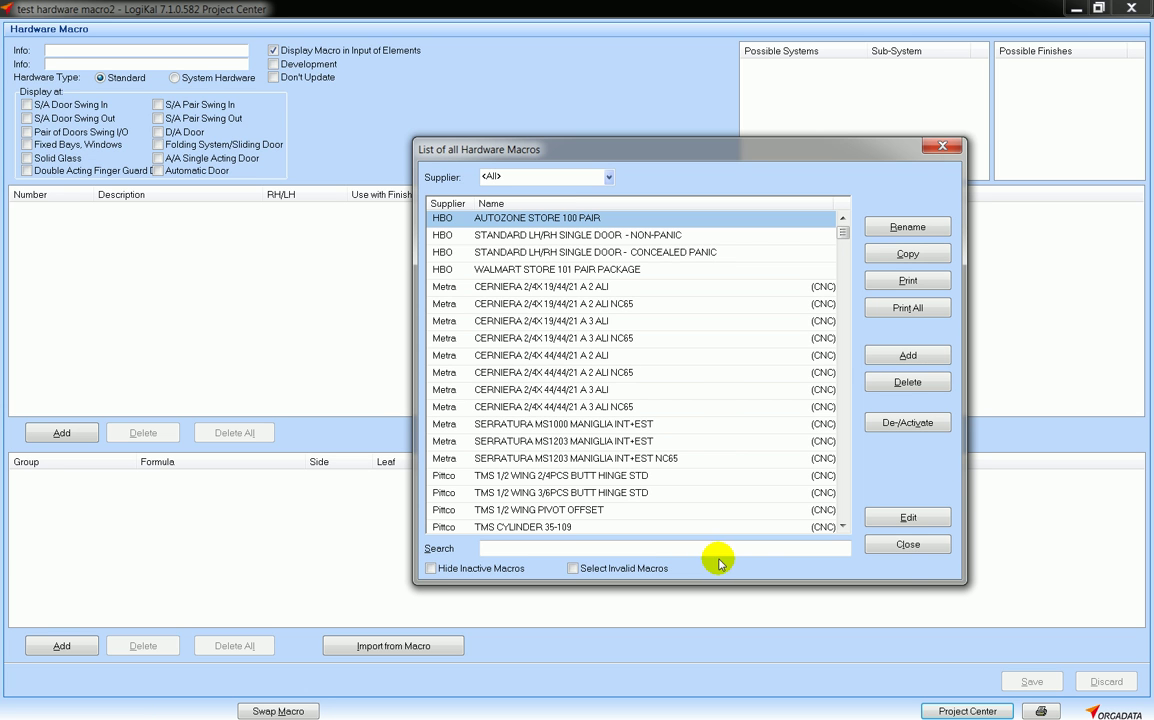
Step: Open the AUTOZONE STORE 100 PAIR macro and tick Display at S/A Pair Swing In and Swing Out
double_click(527, 220)
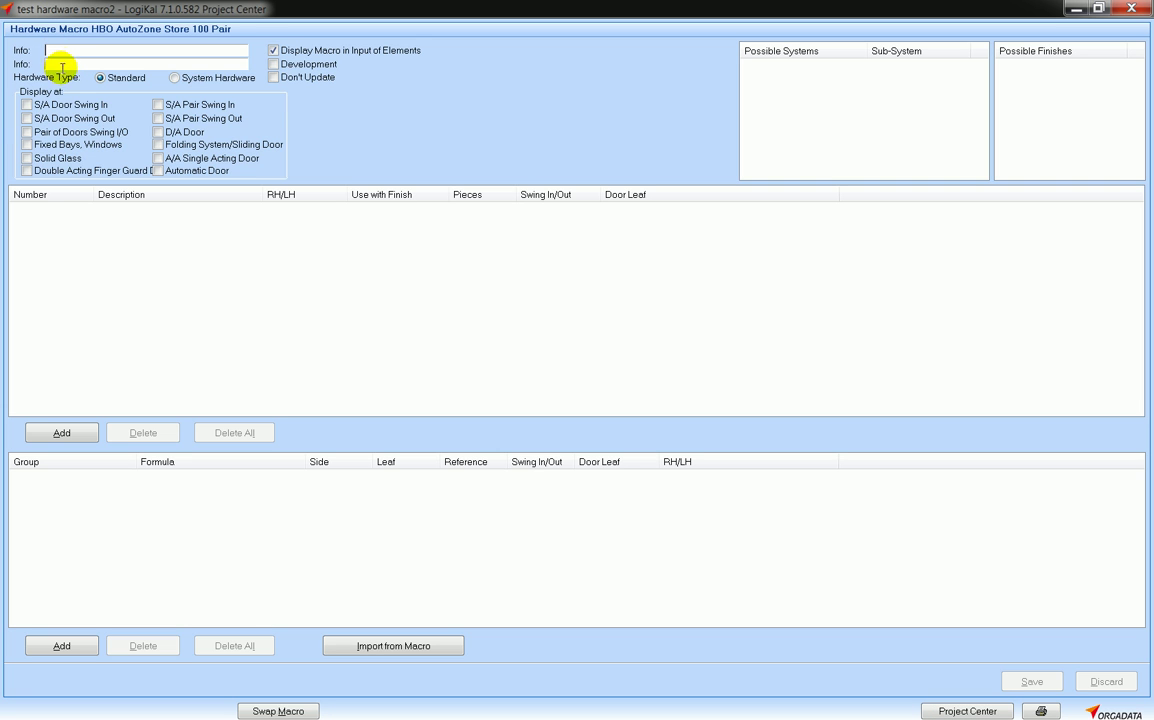
click(56, 64)
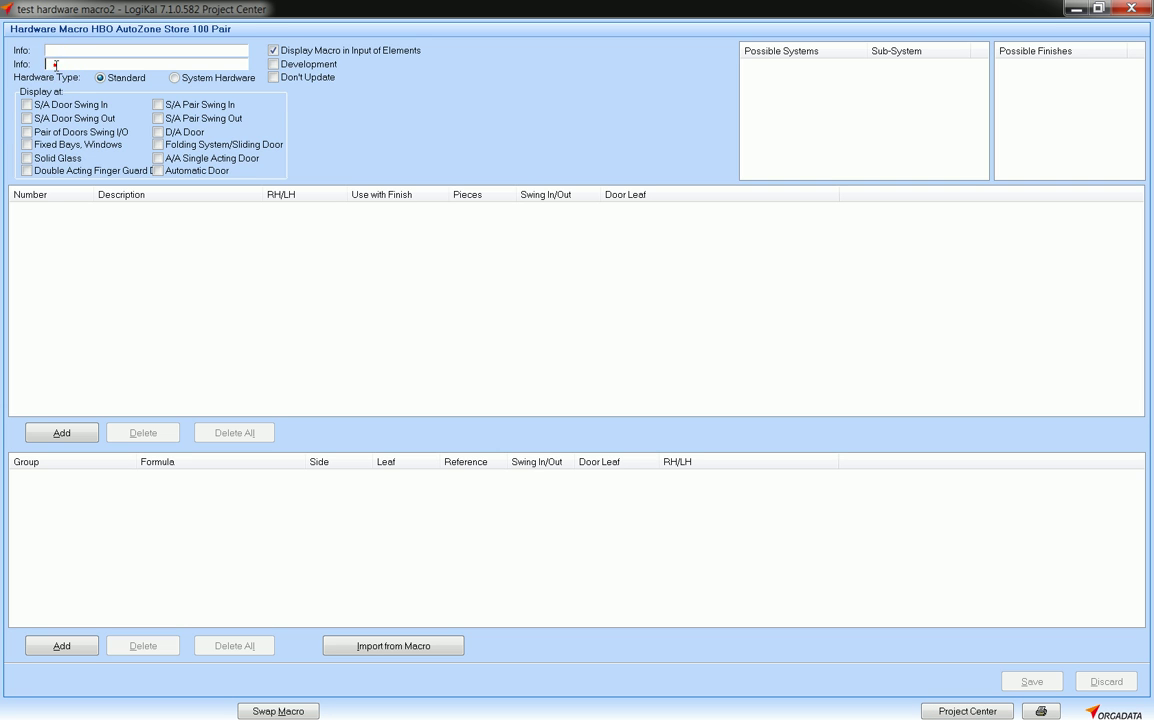
click(158, 105)
click(157, 119)
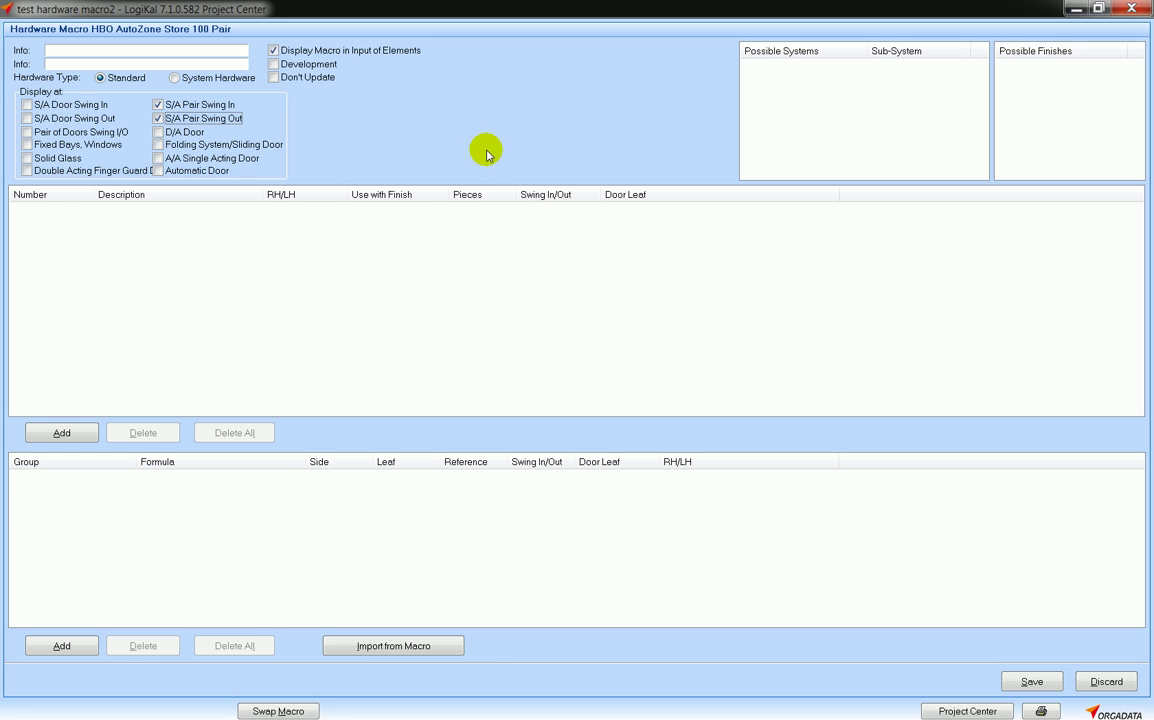
click(800, 78)
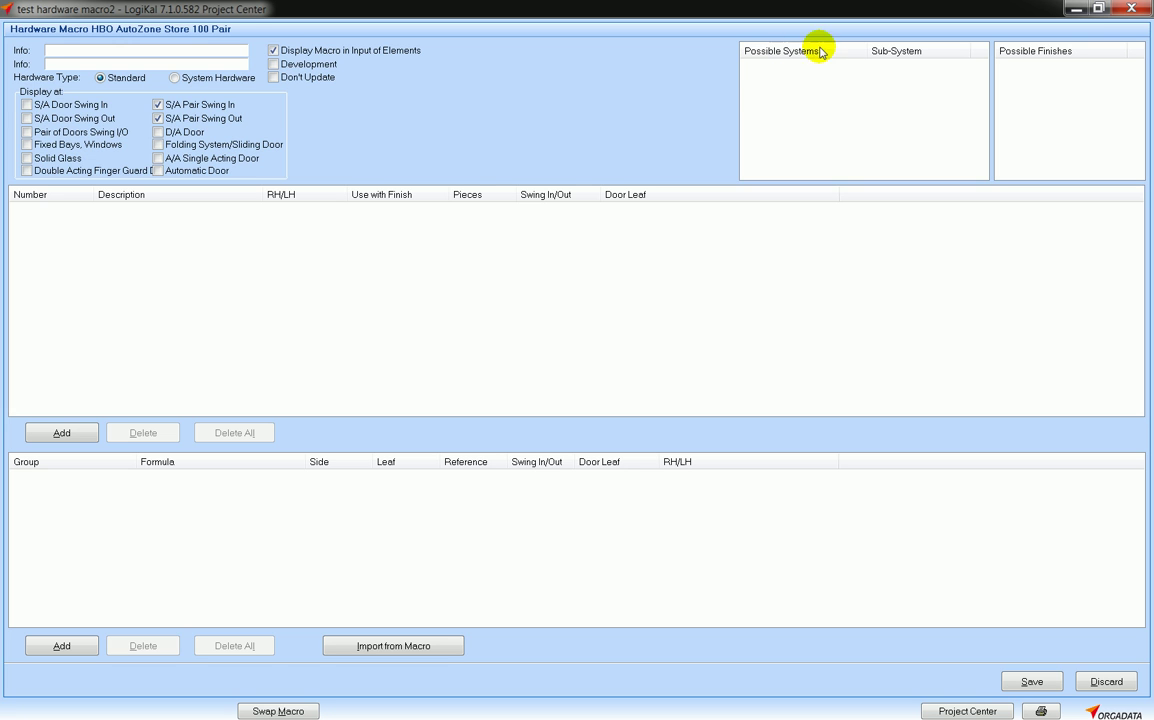
Step: Add Kawneer TRIFAB with sub-system All as a possible system
right_click(762, 86)
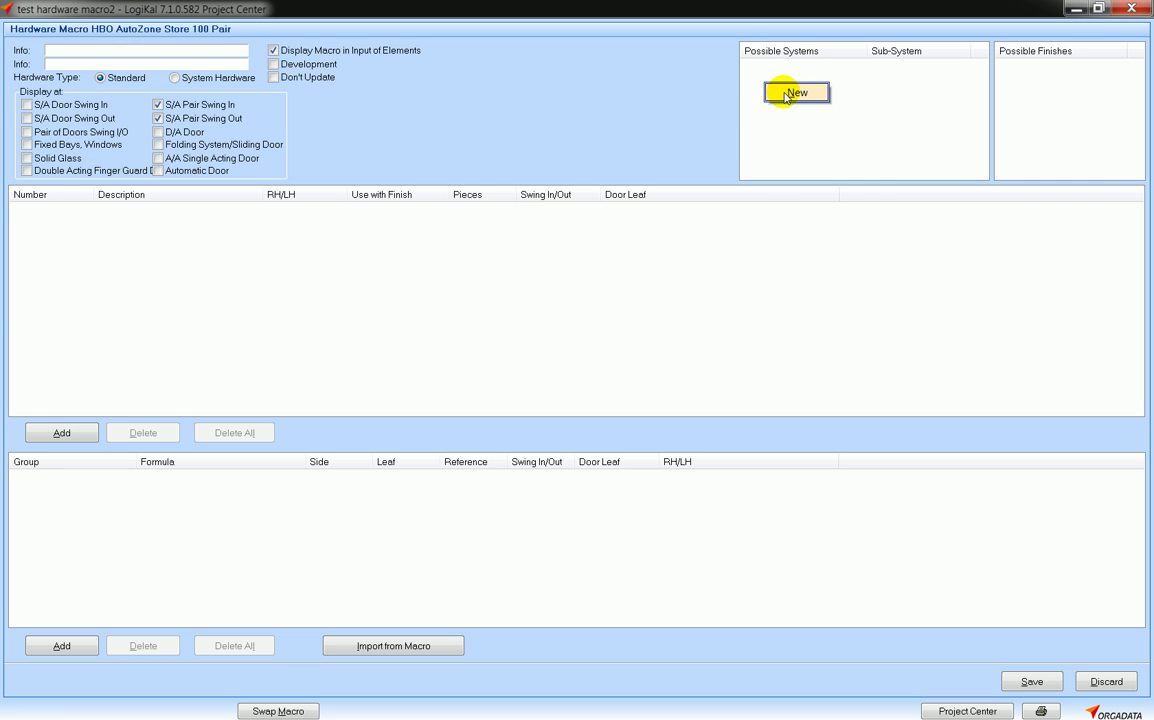
click(800, 93)
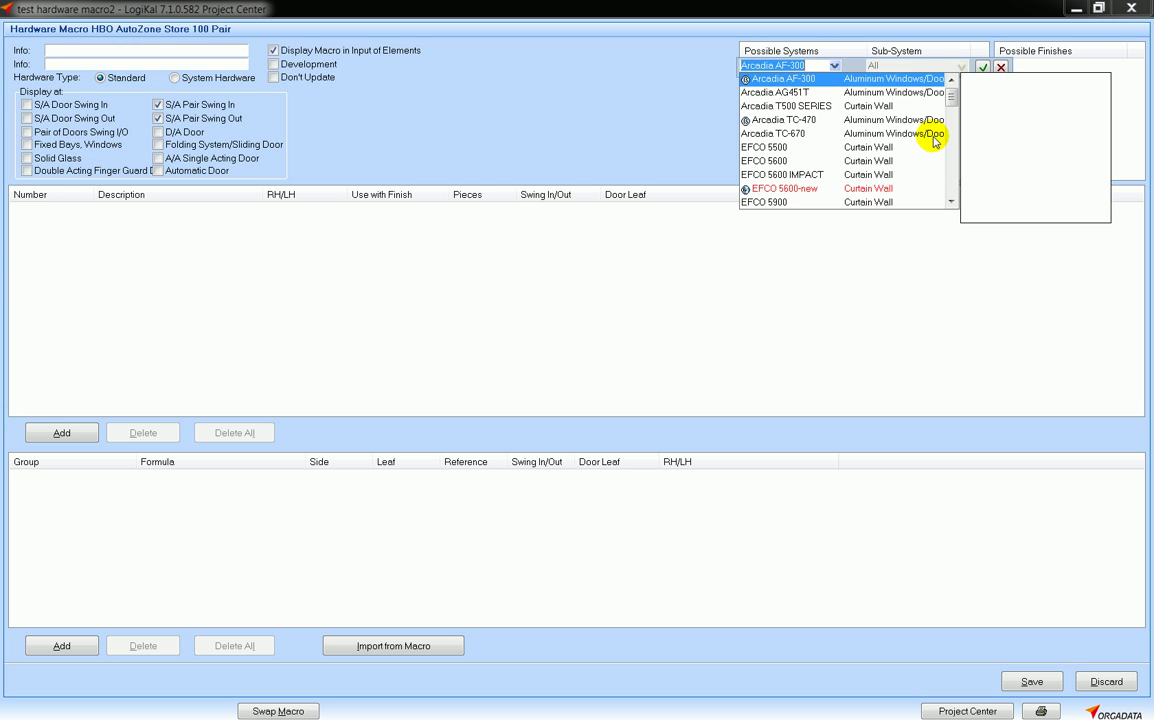
drag(953, 94, 953, 170)
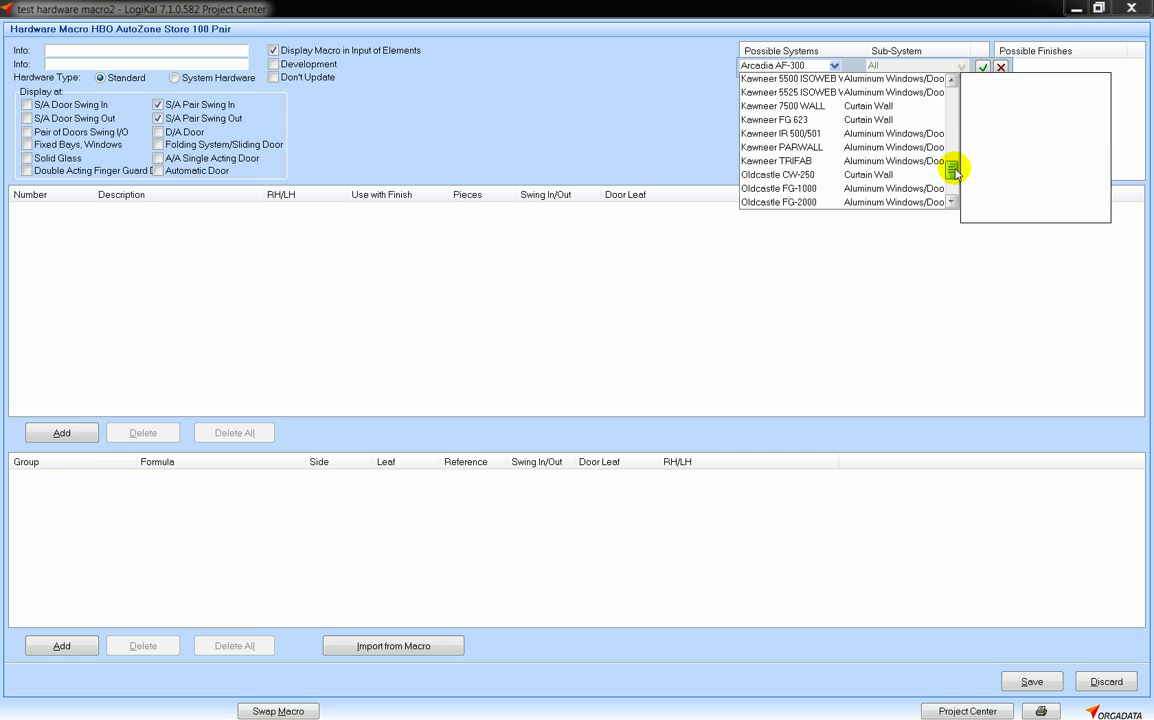
click(781, 162)
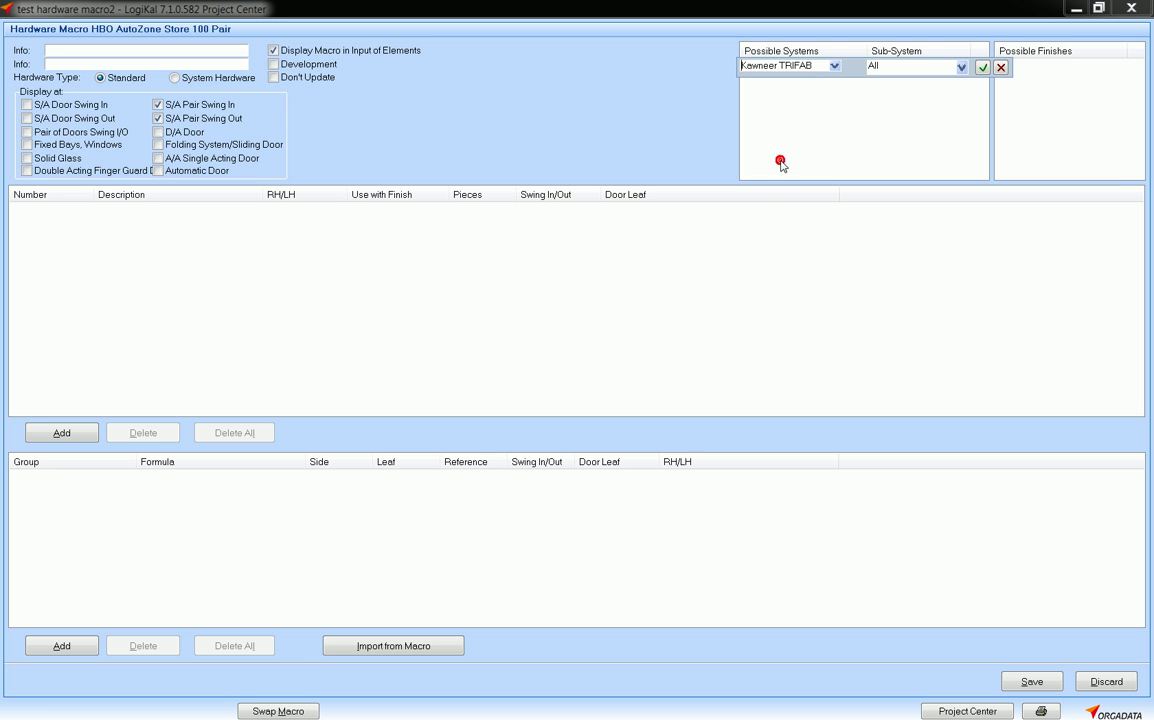
click(961, 68)
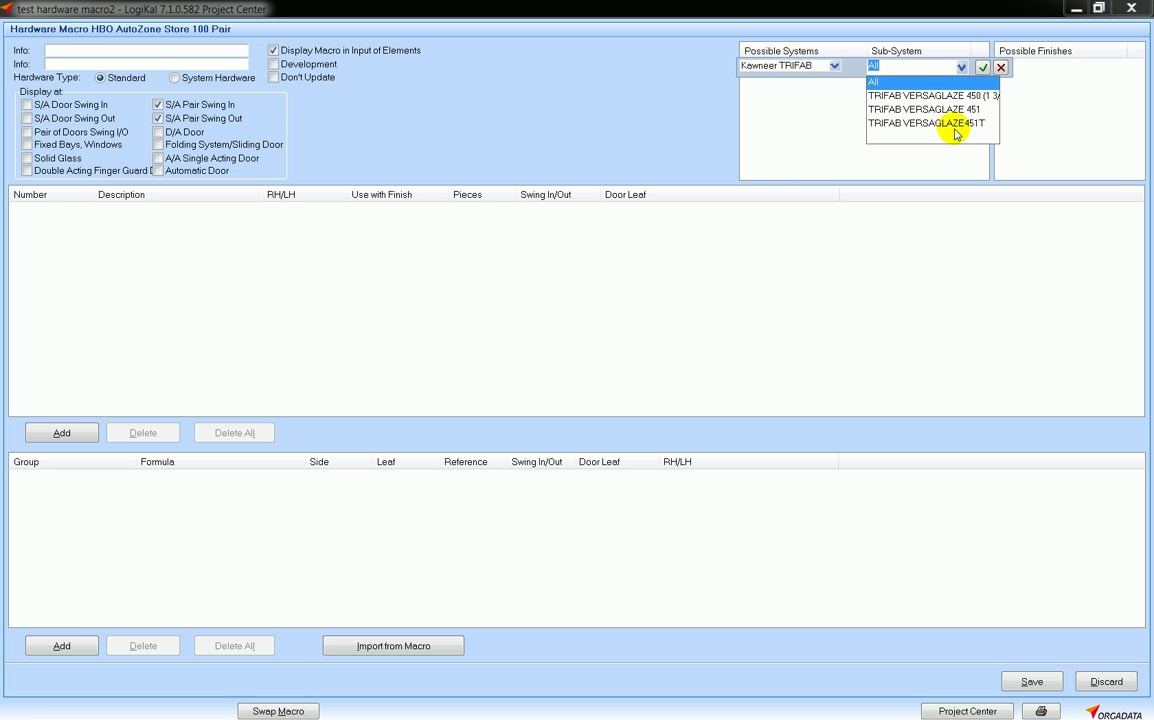
click(887, 84)
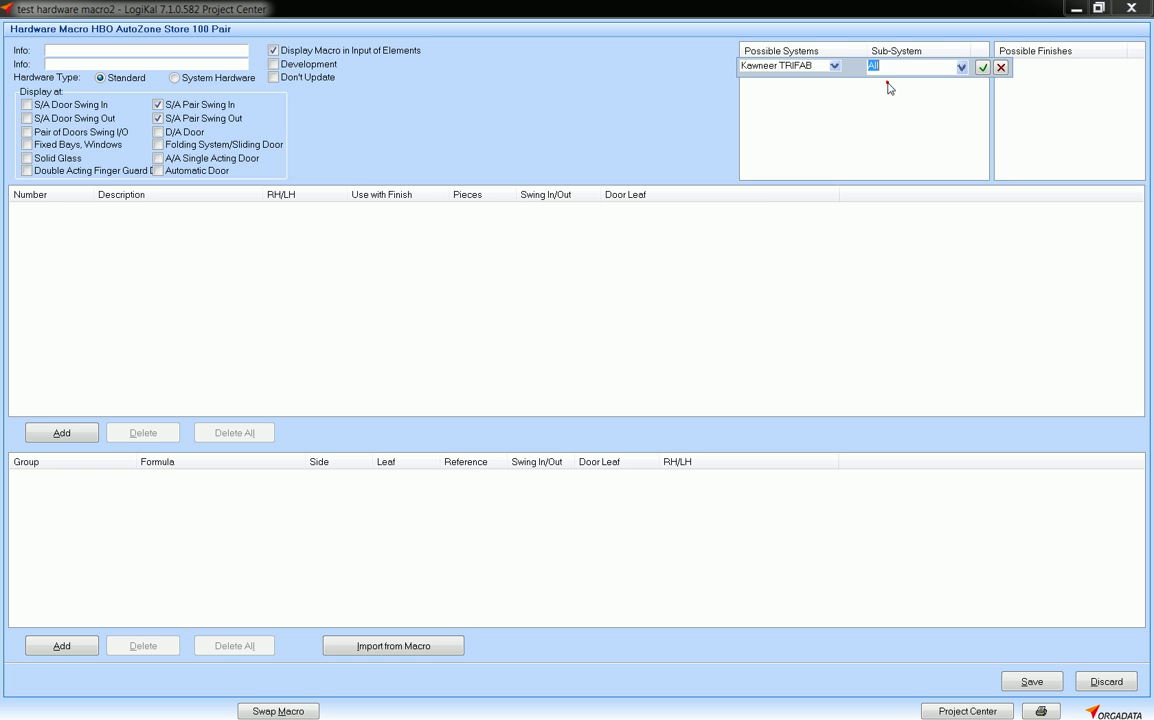
click(982, 67)
Step: Add Kawneer 1600 SYSTEM 1&2 IR with sub-system All as a second possible system
right_click(762, 111)
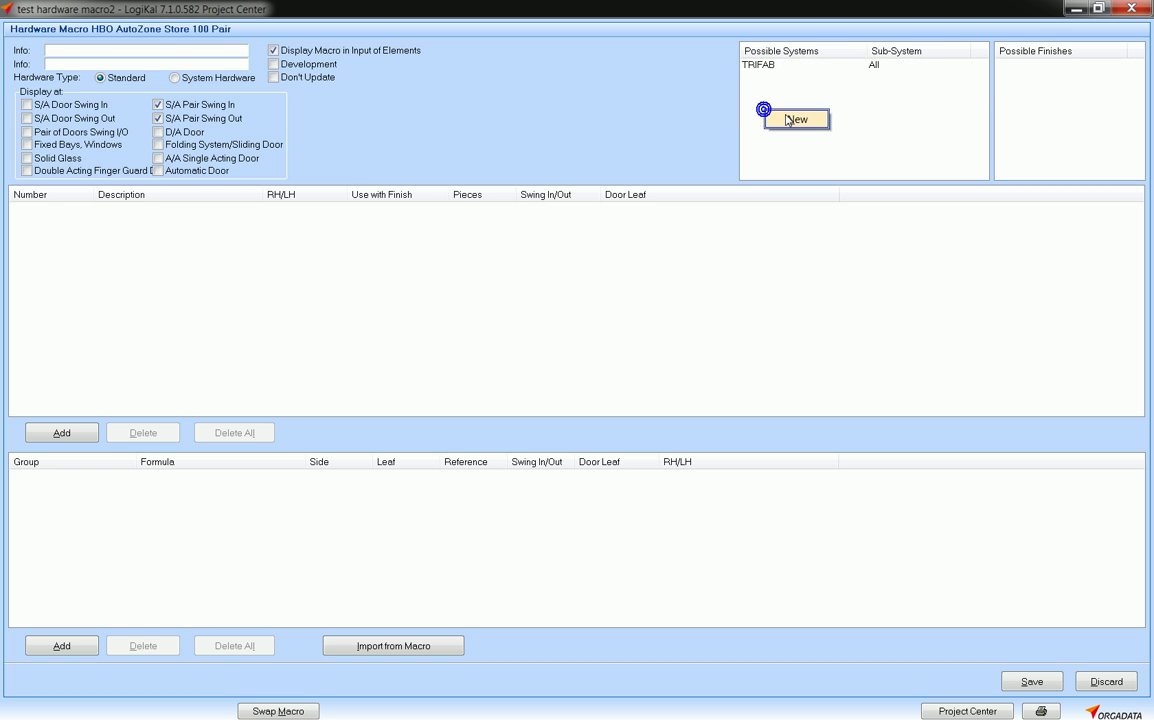
click(797, 119)
click(834, 79)
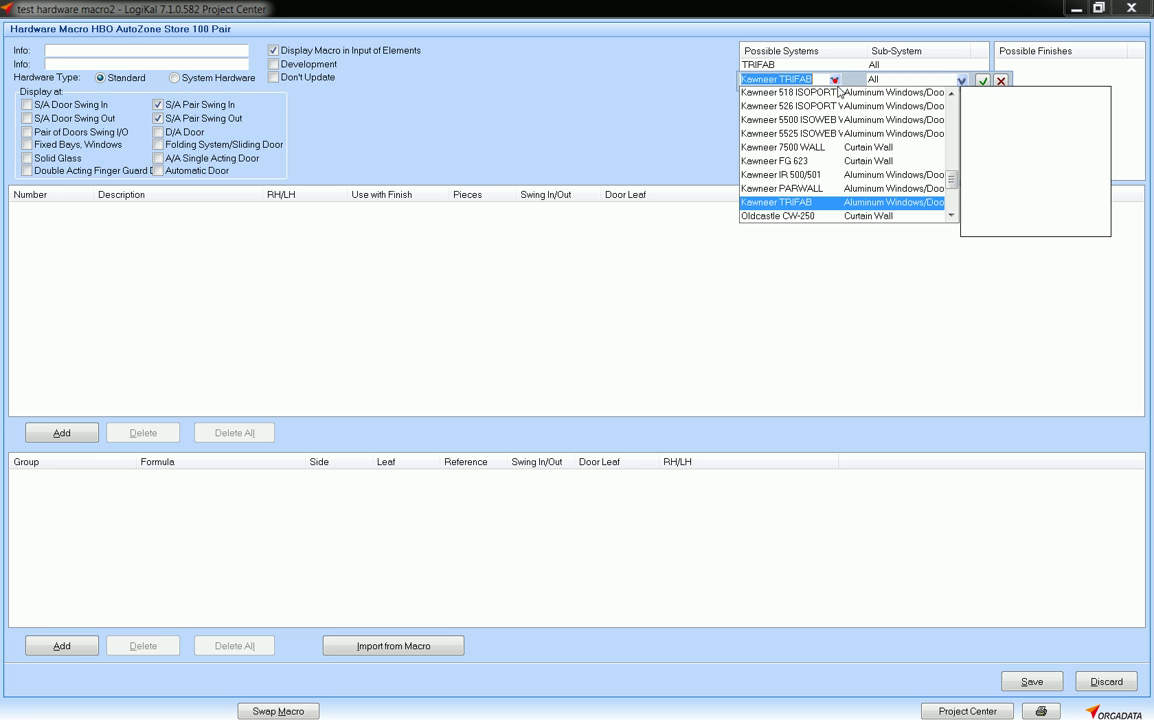
drag(947, 178, 953, 159)
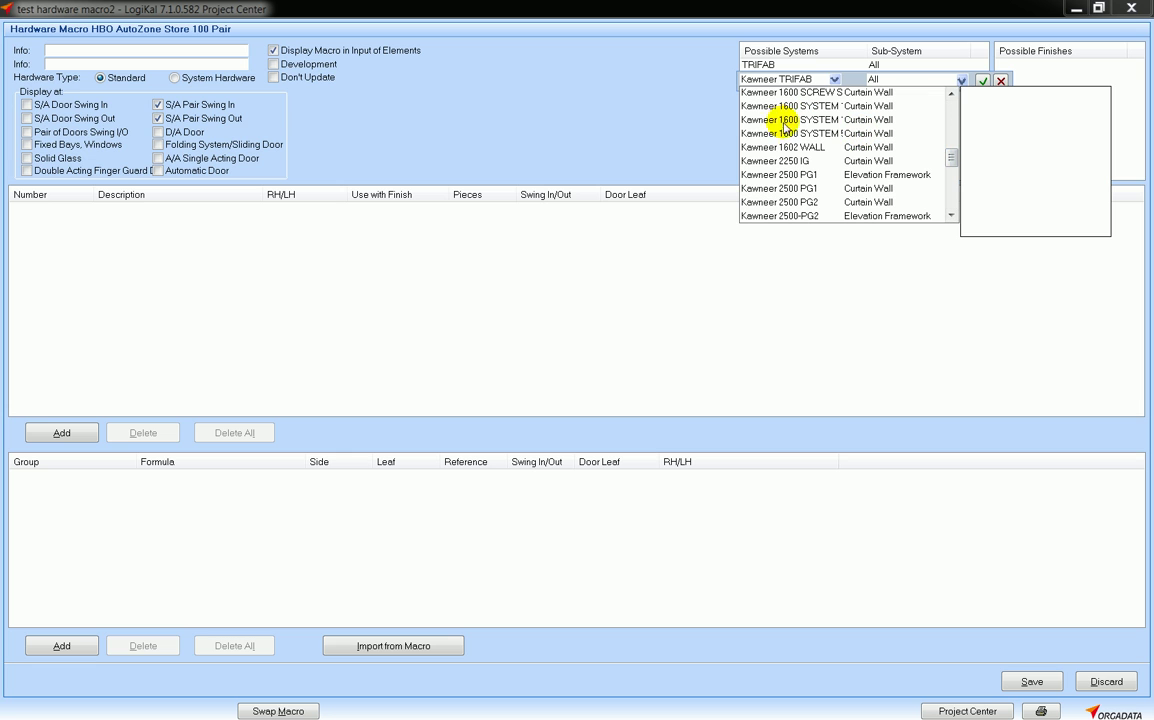
click(762, 119)
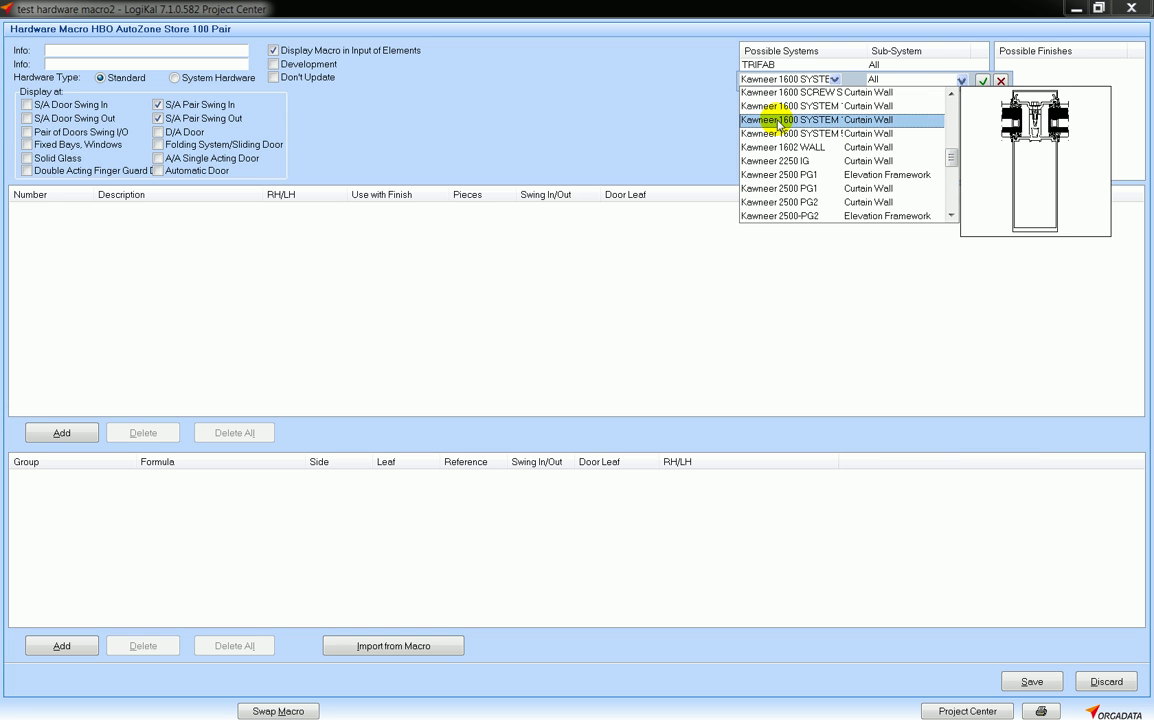
click(778, 121)
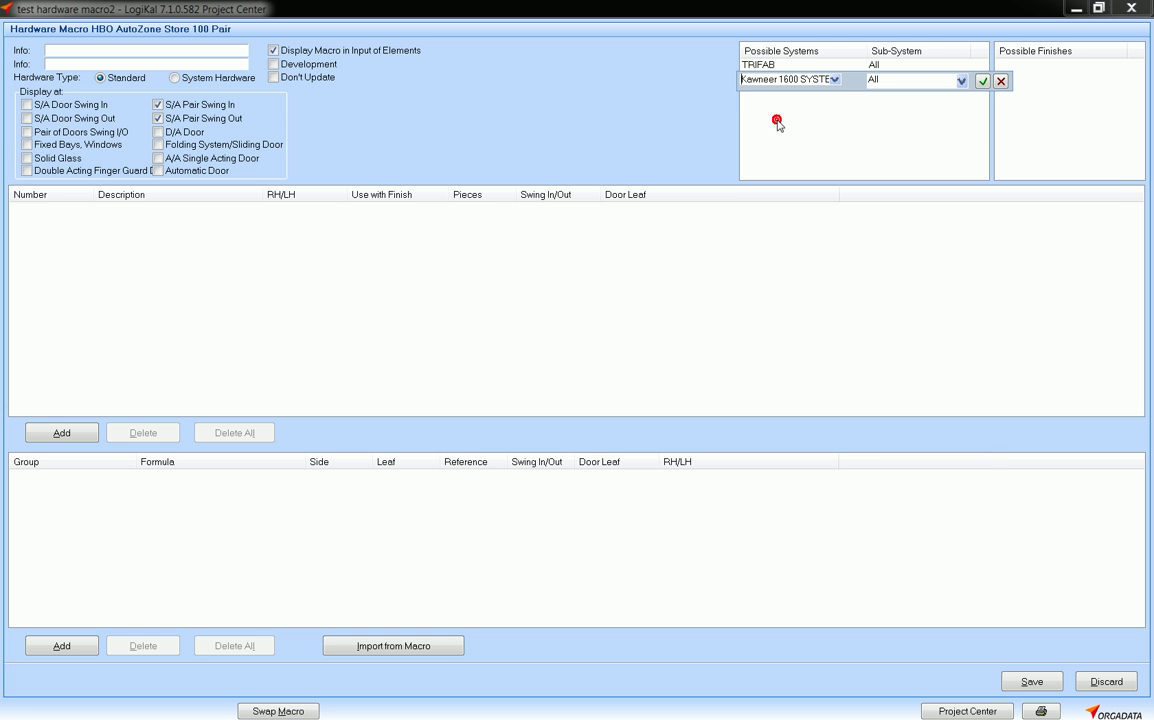
click(982, 81)
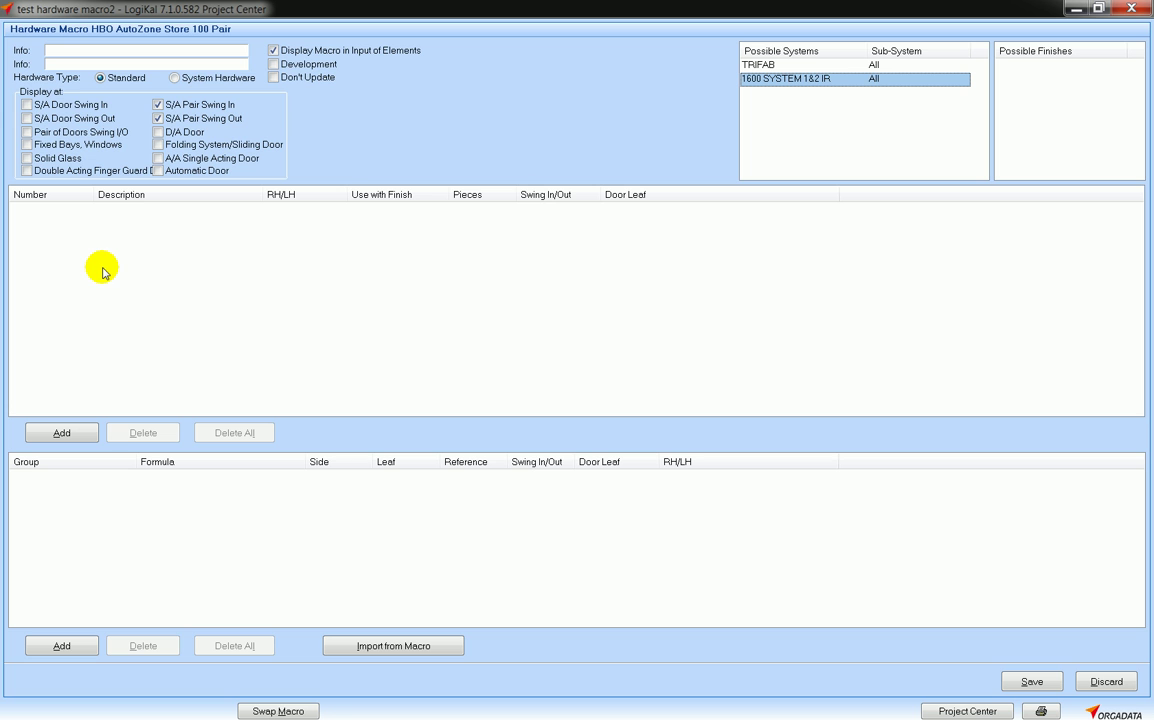
Step: Add a new hardware part line and tick Display with Accessories
click(60, 436)
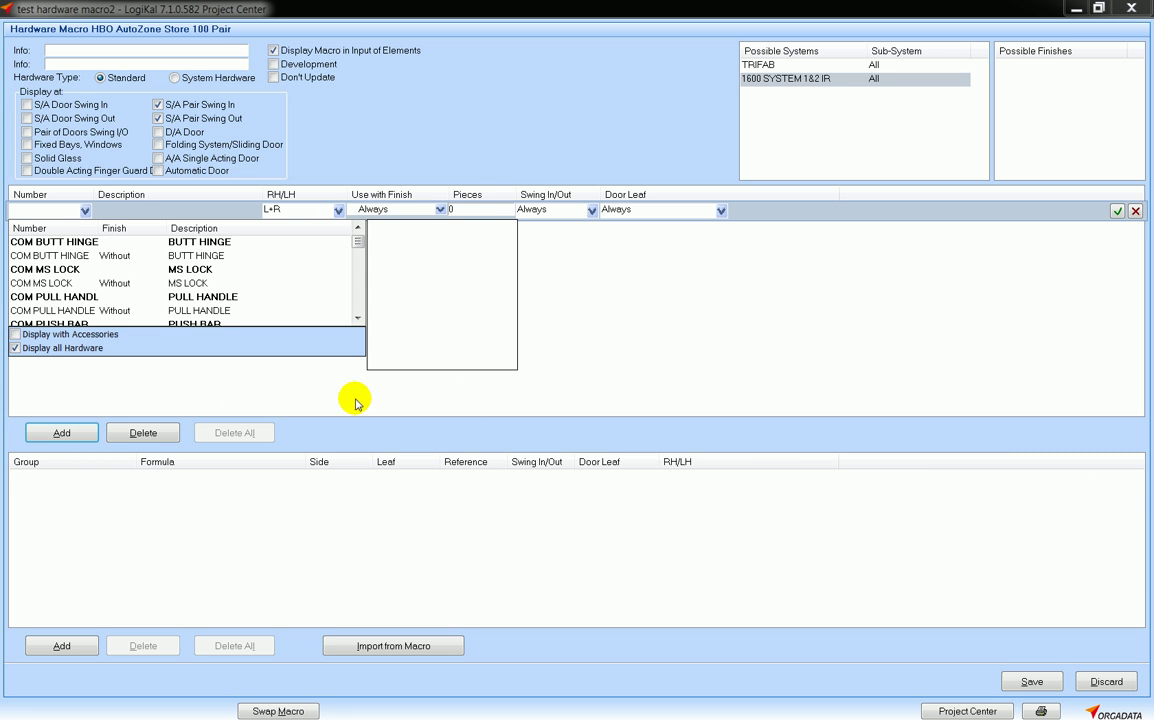
click(15, 334)
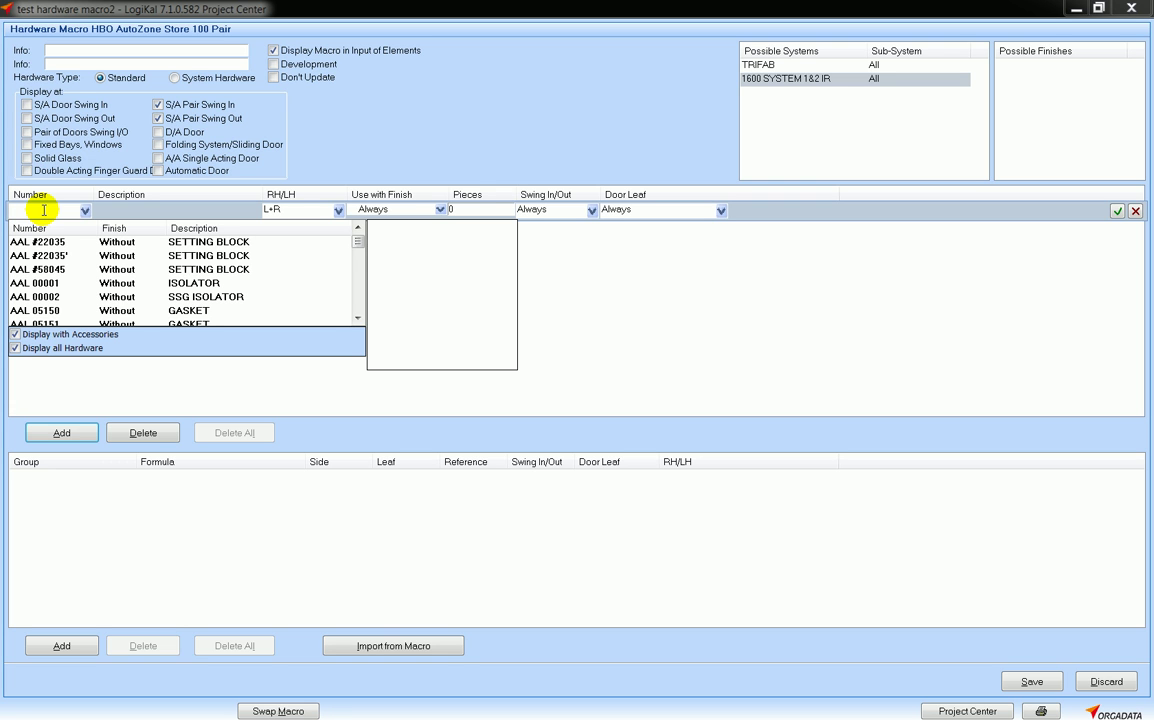
Step: Enter part NGP 803N, then the KNR 137820-17 Dor-O-Matic closer
text(NGP 803N)
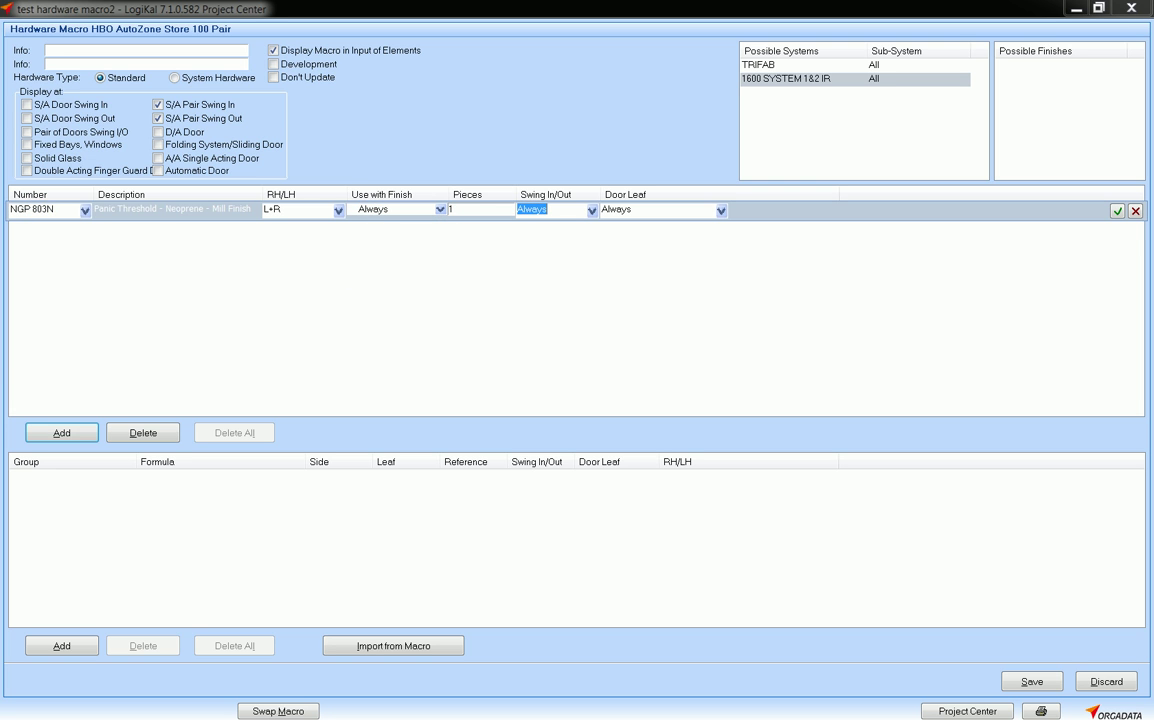
key(Tab)
key(Tab)
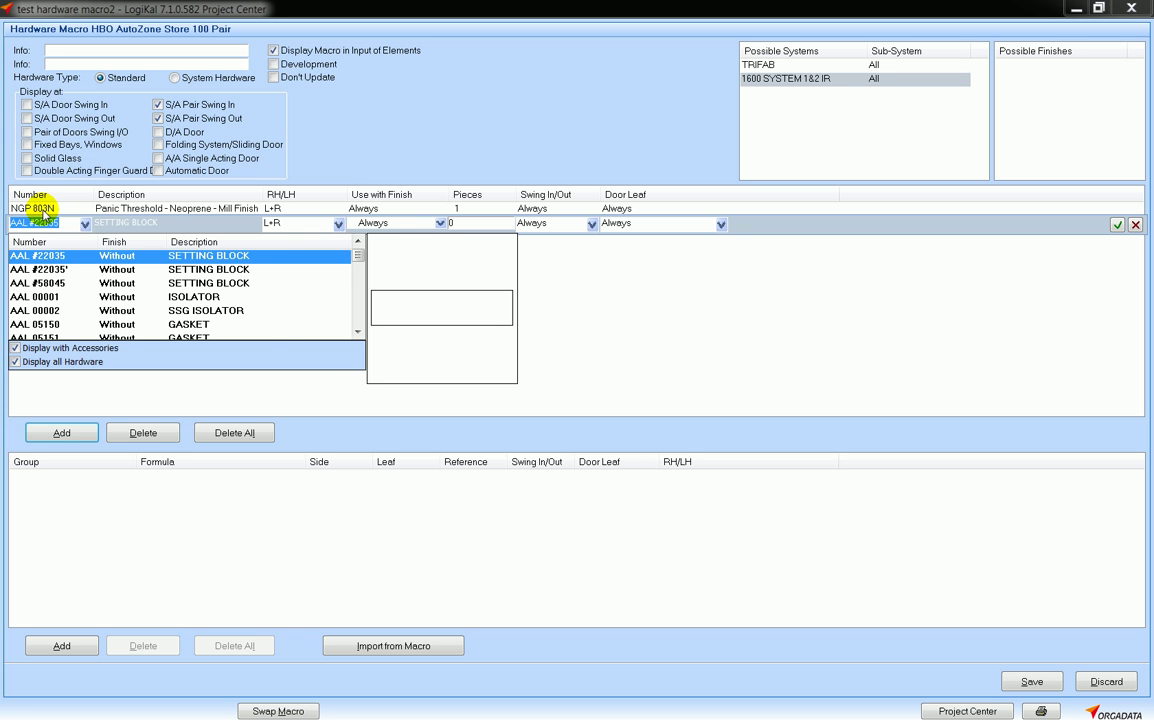
text(KNR SPLICE SLEE)
key(Up)
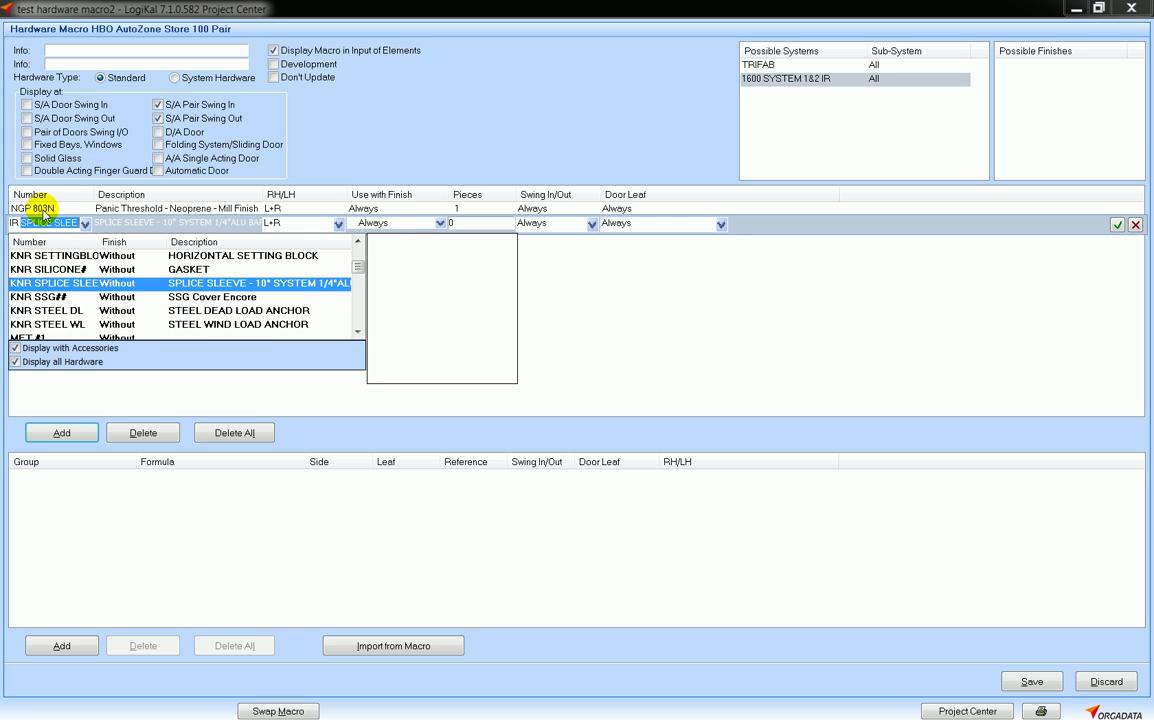
key(BackSpace)
key(BackSpace)
text(137)
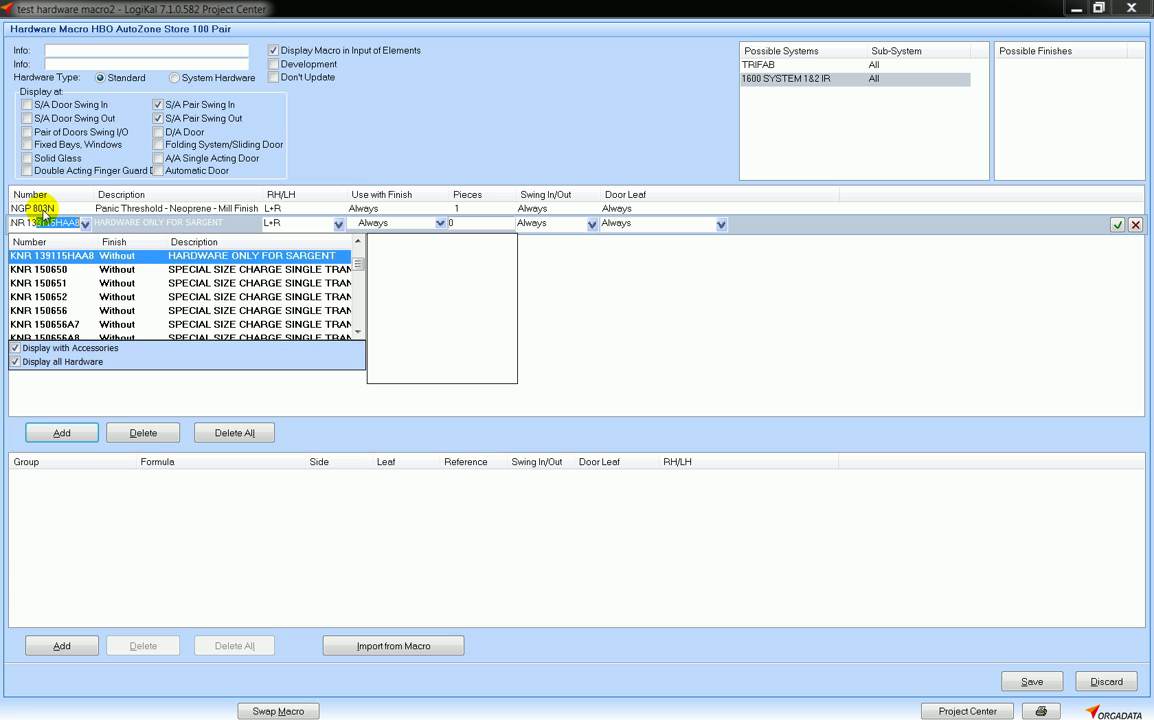
key(Up)
key(Up)
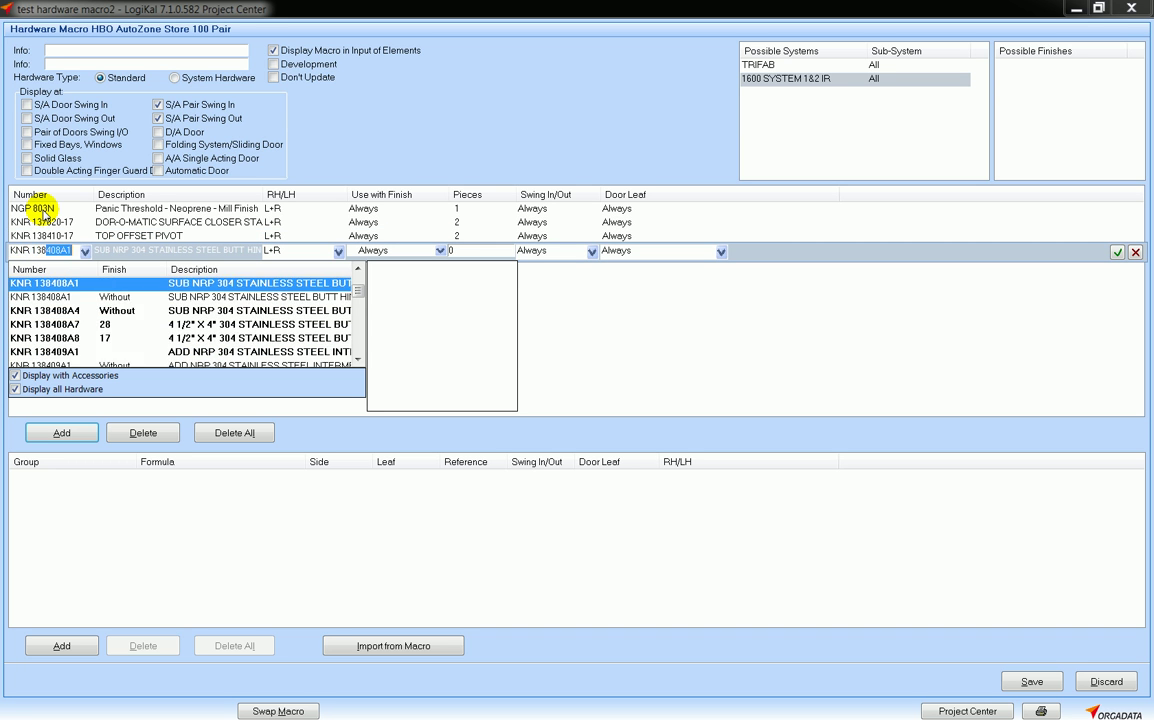
Step: Add offset pivot parts KNR 138411 and KNR 138412, 2 pieces each
text(1)
key(Tab)
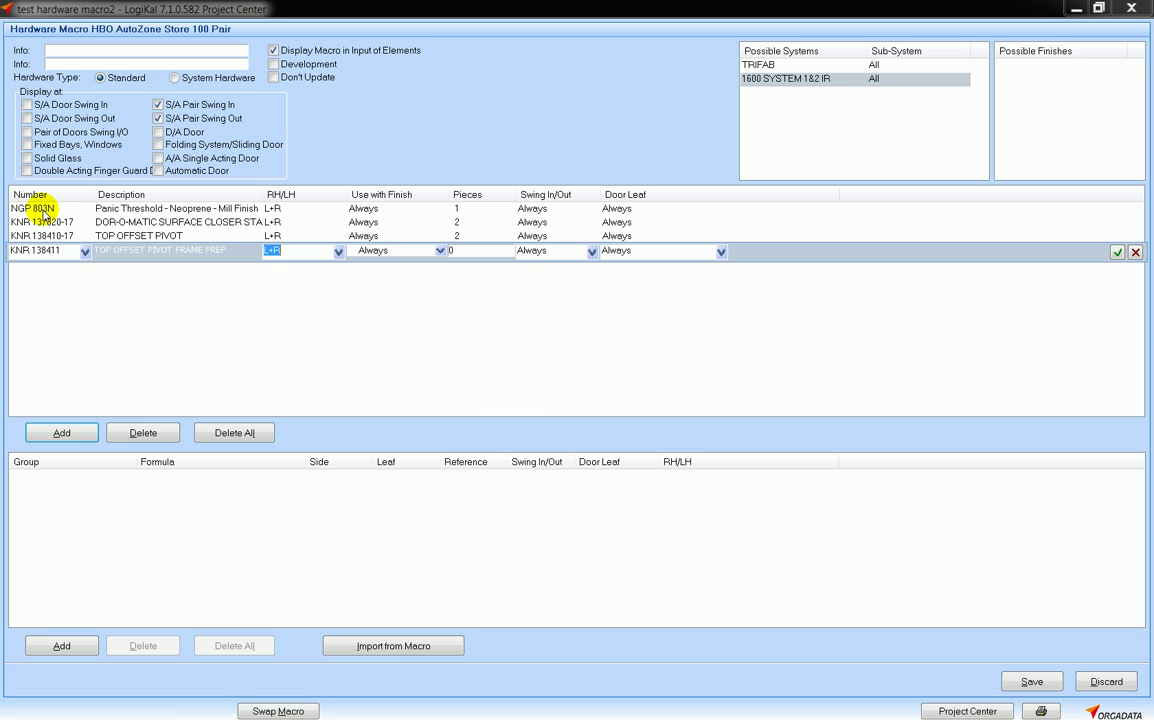
key(Tab)
key(Tab)
text(2)
key(Tab)
key(Tab)
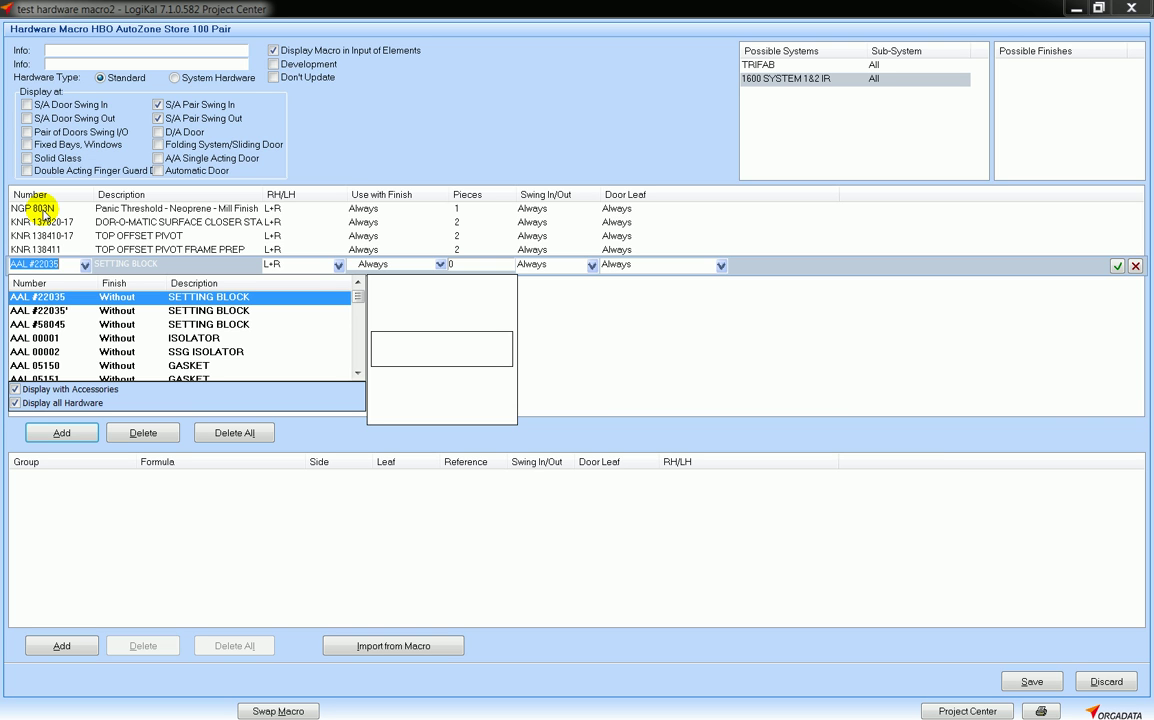
text(KNR)
key(Up)
key(Up)
key(Up)
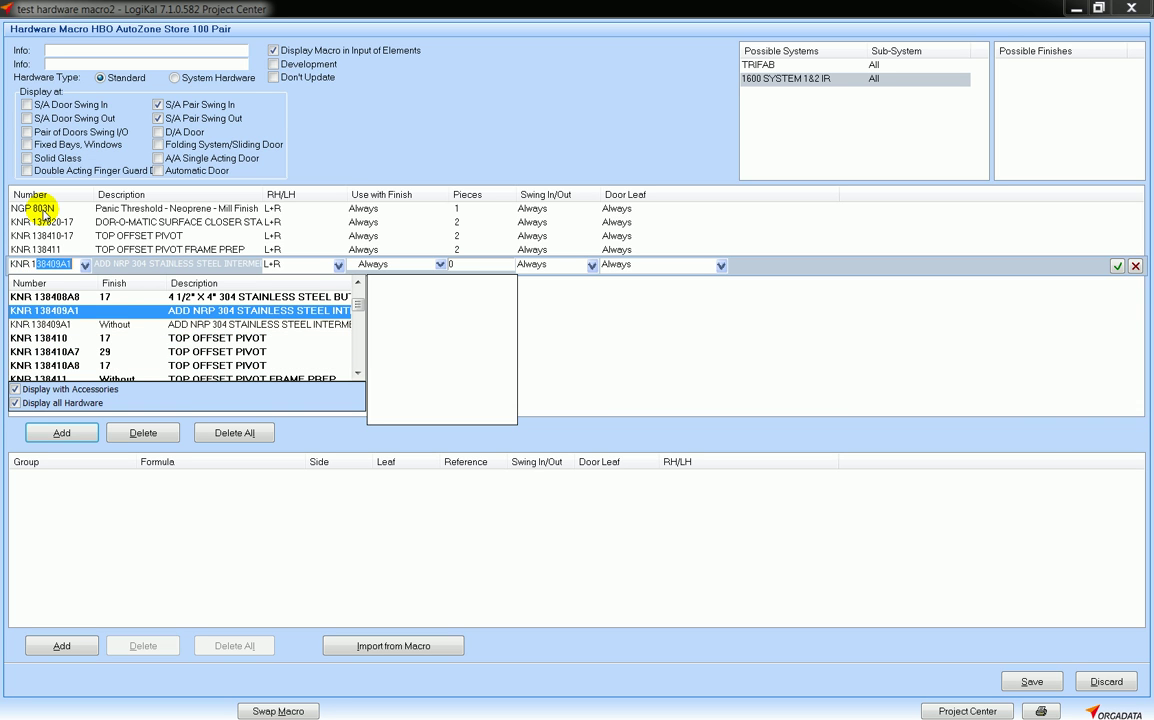
key(Down)
key(Down)
key(Down)
key(Down)
key(Down)
key(Down)
key(Down)
key(Down)
key(Down)
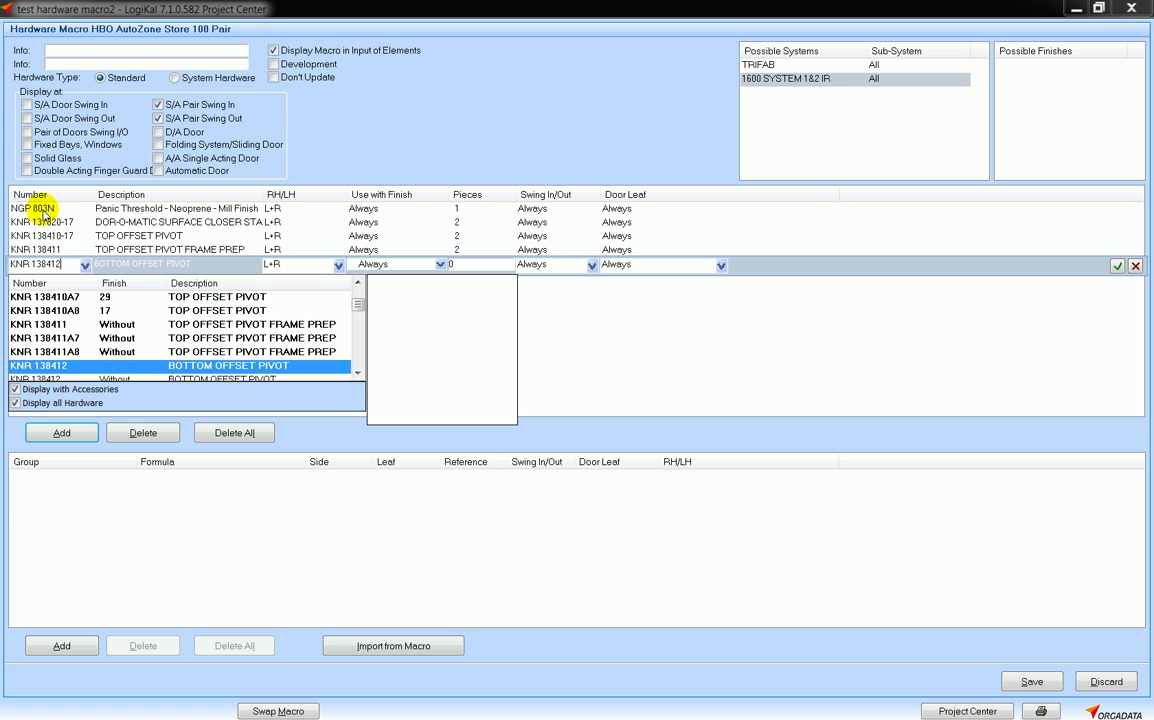
key(Return)
key(Tab)
text(2)
key(Tab)
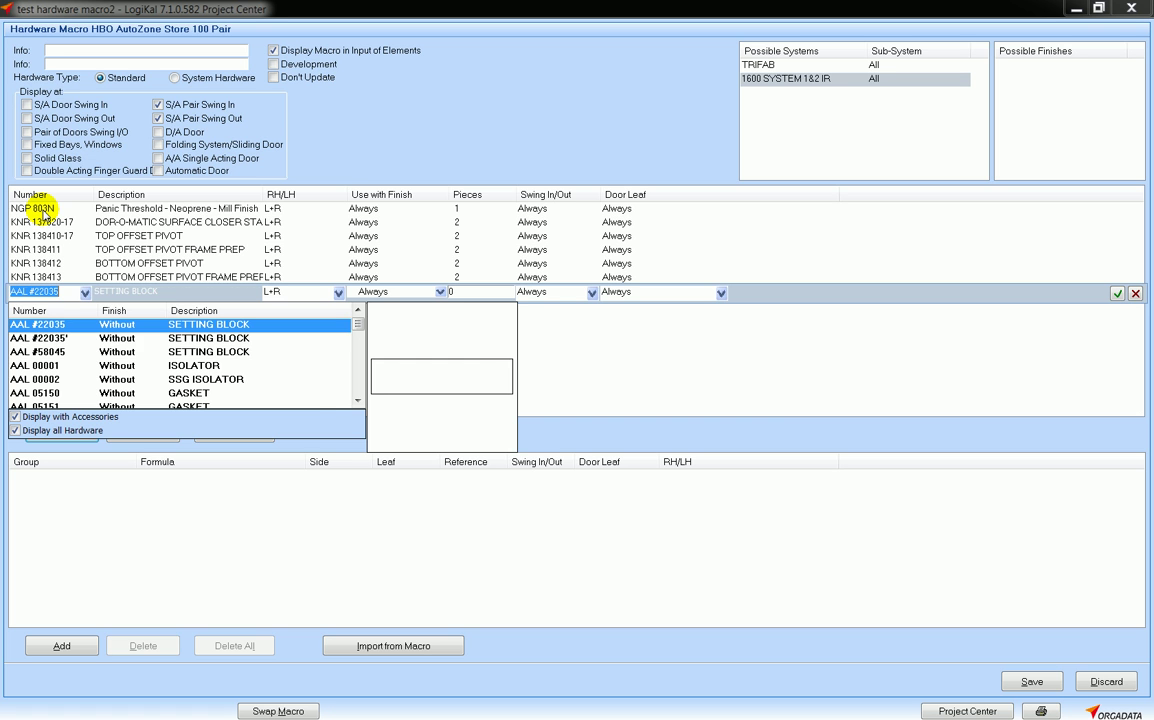
Step: Add part rows for lock KNR 138103A8 (1 piece) and push/pull KNR 137700PA7 (2 pieces)
text(KNR 13)
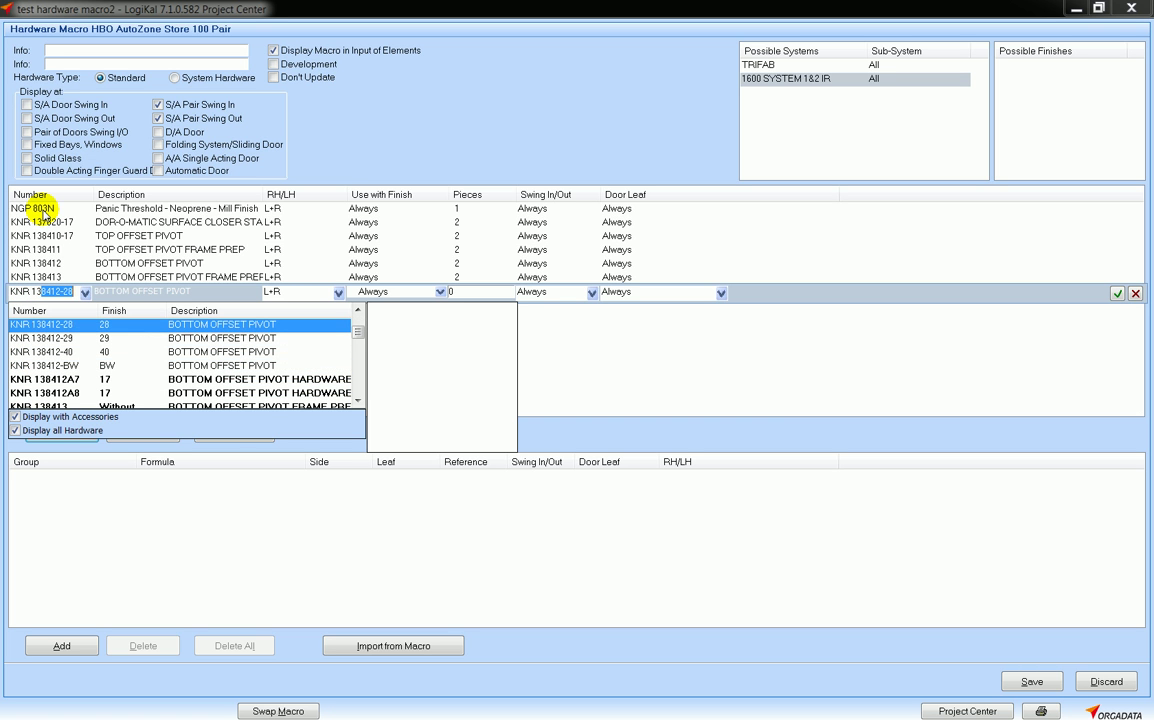
text(8103A8)
key(Tab)
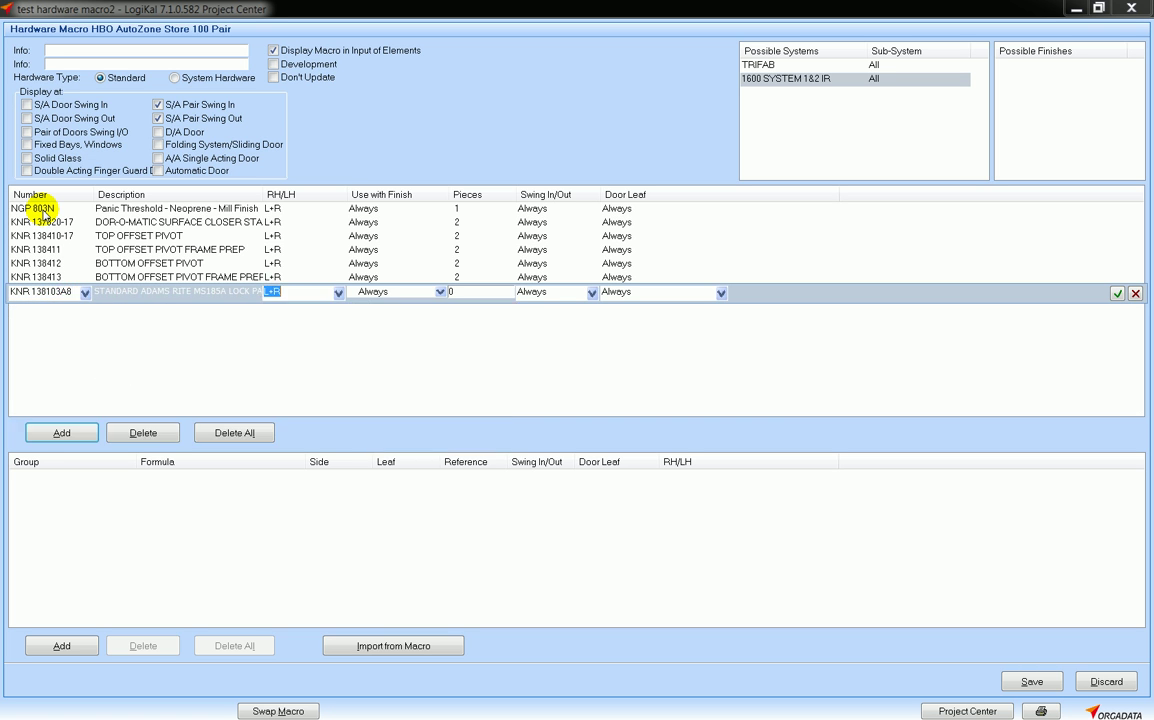
key(Tab)
key(Tab)
text(1)
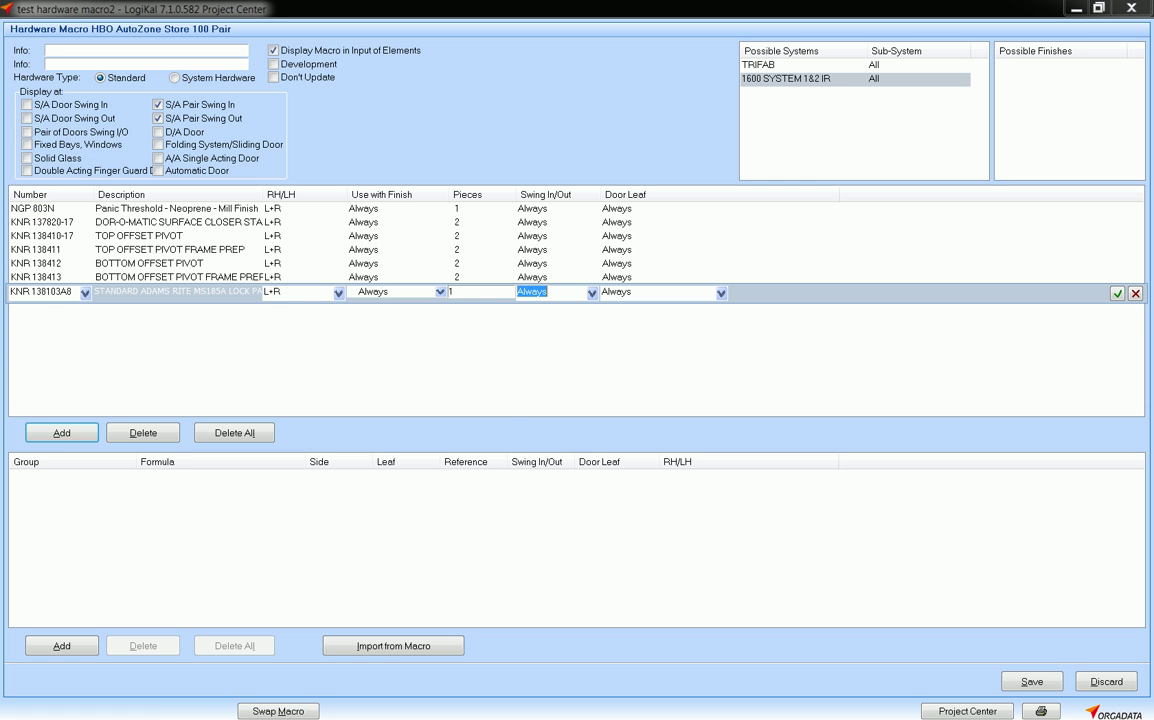
key(Return)
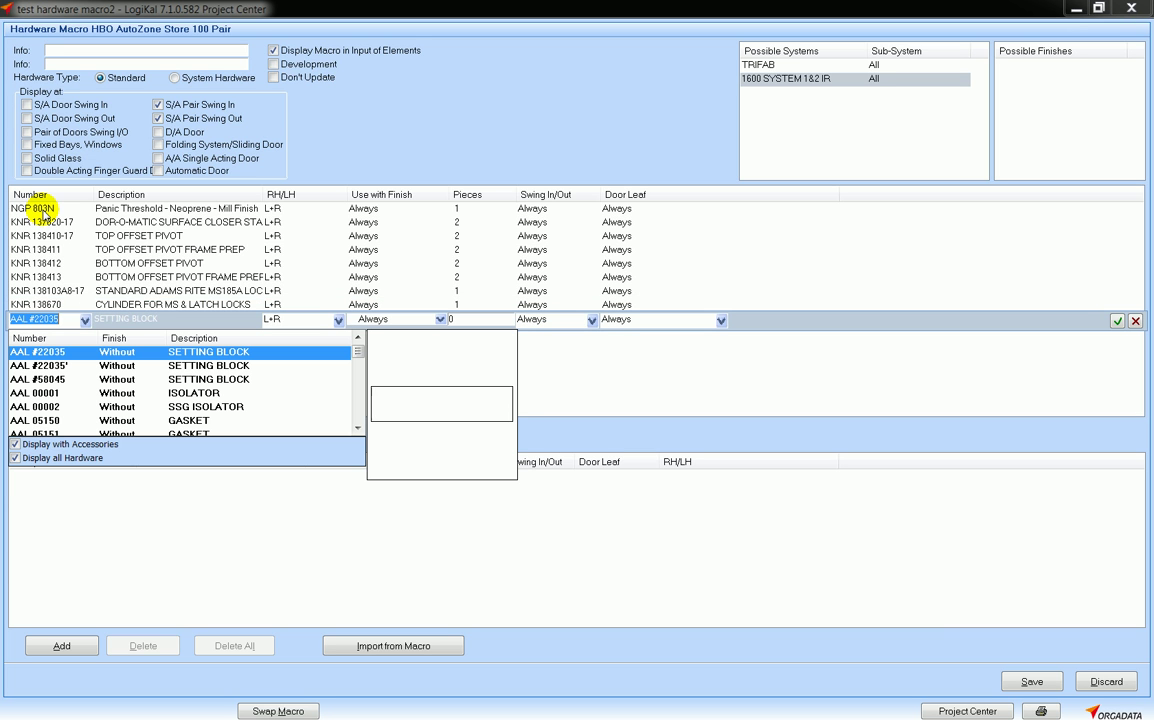
text(KNR )
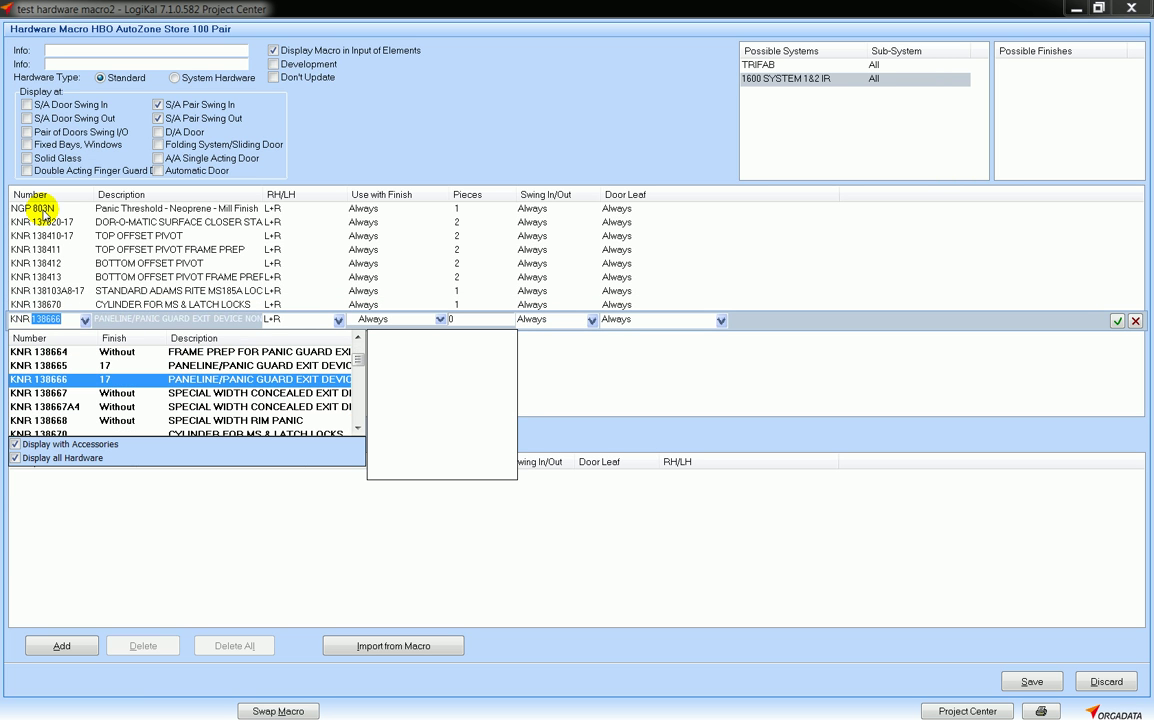
text(137)
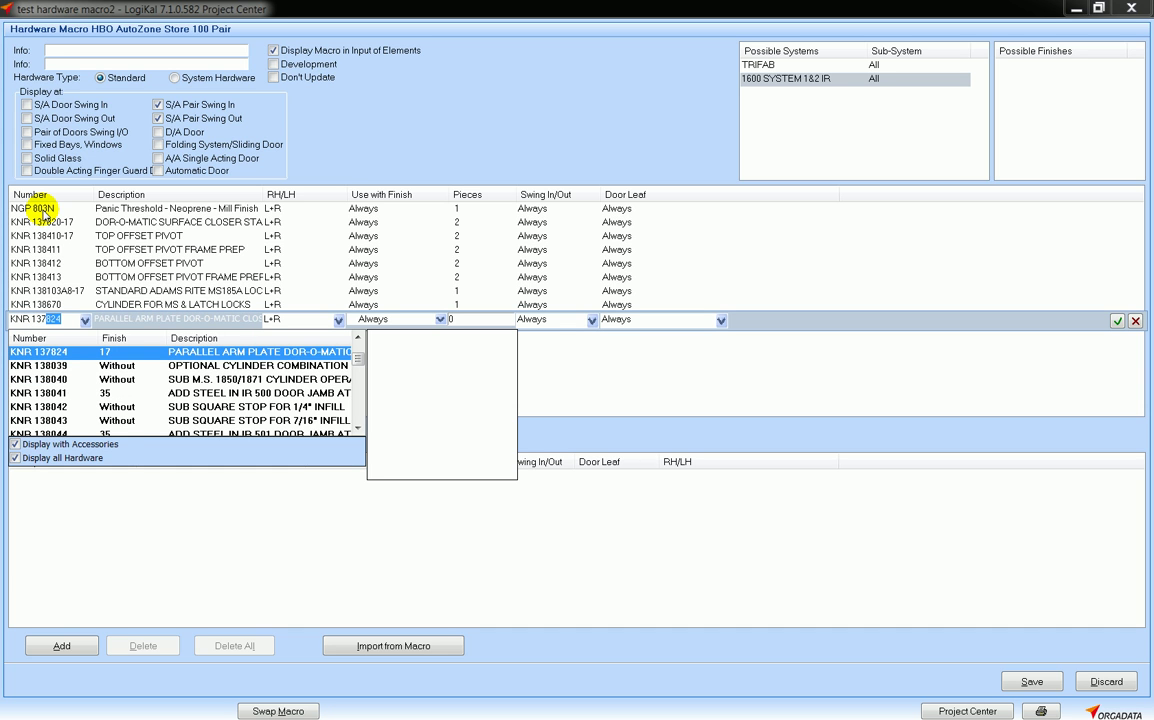
text(700P)
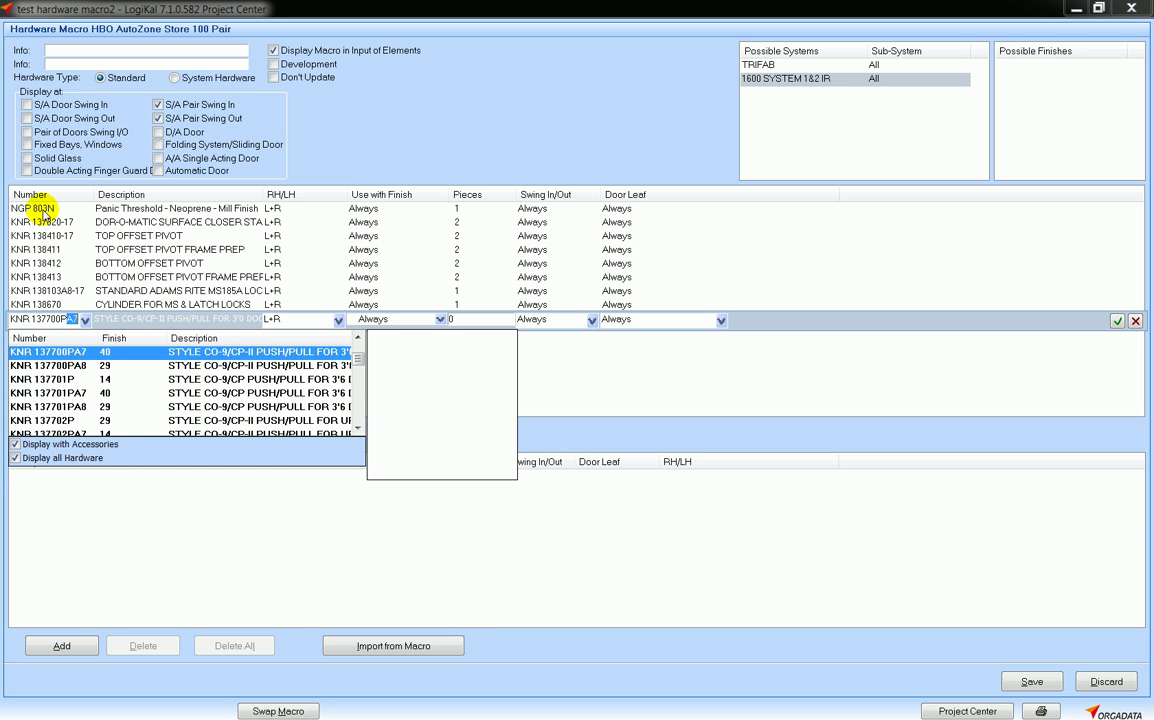
text(A7)
key(Tab)
key(Tab)
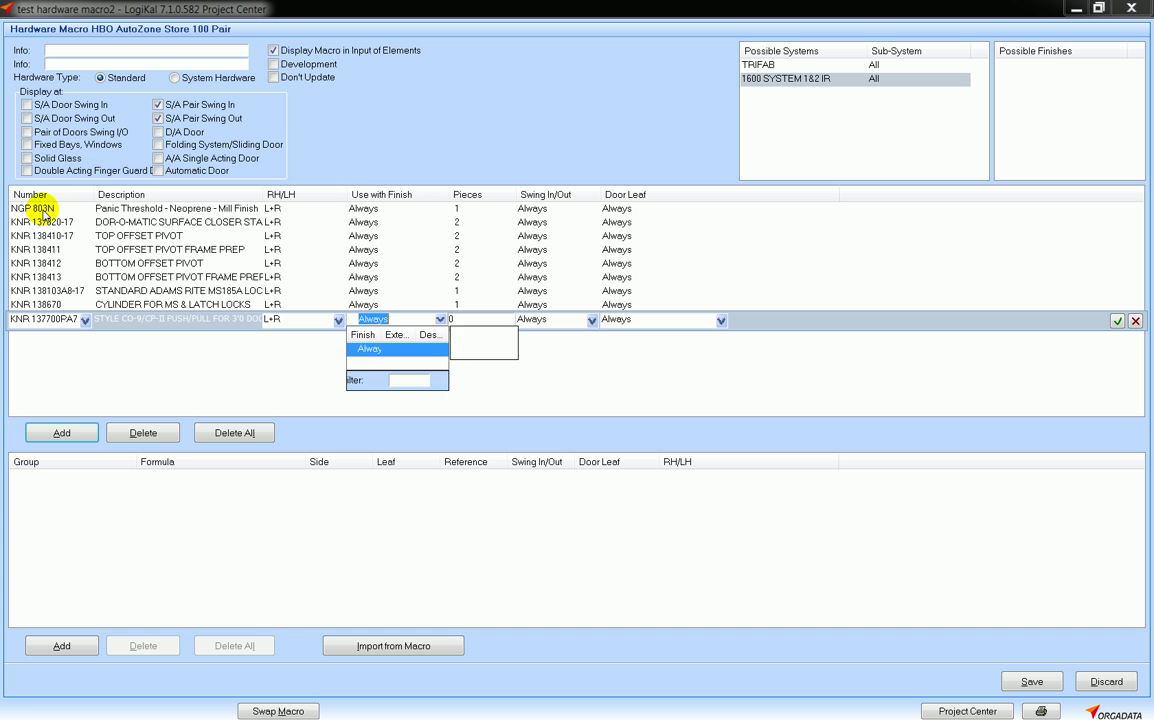
key(Tab)
text(2)
key(Tab)
key(Tab)
key(Tab)
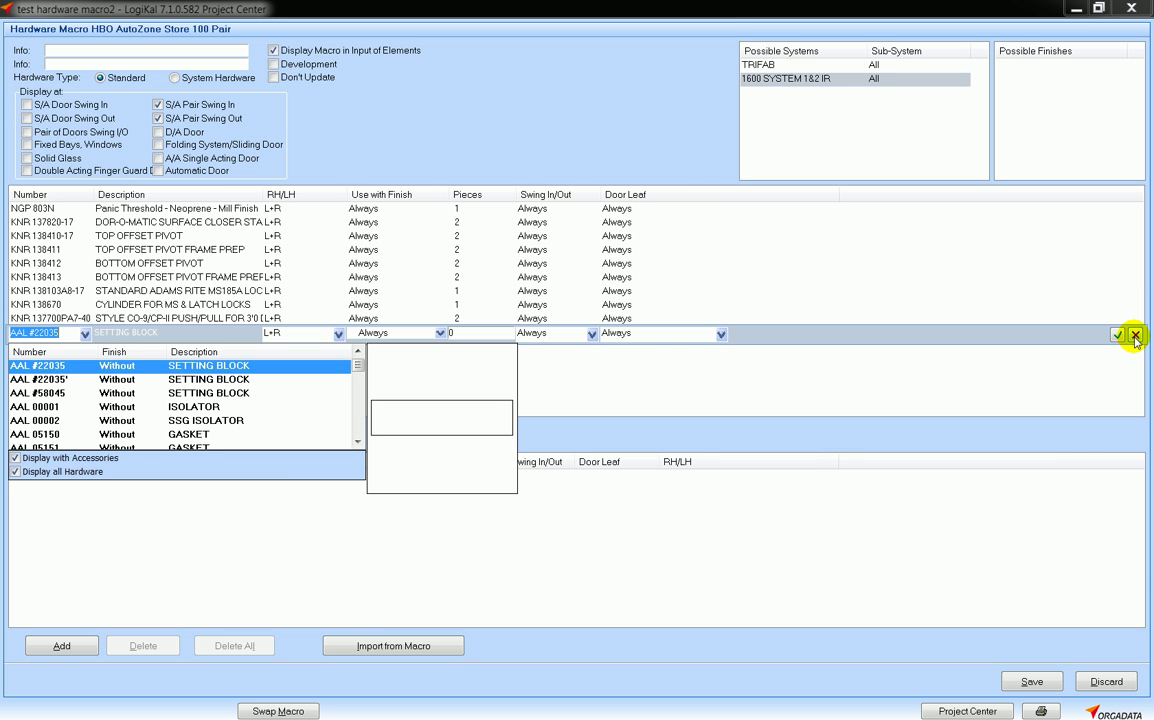
Step: Cancel the empty new part row and save the AutoZone Store 100 Pair macro
click(1136, 336)
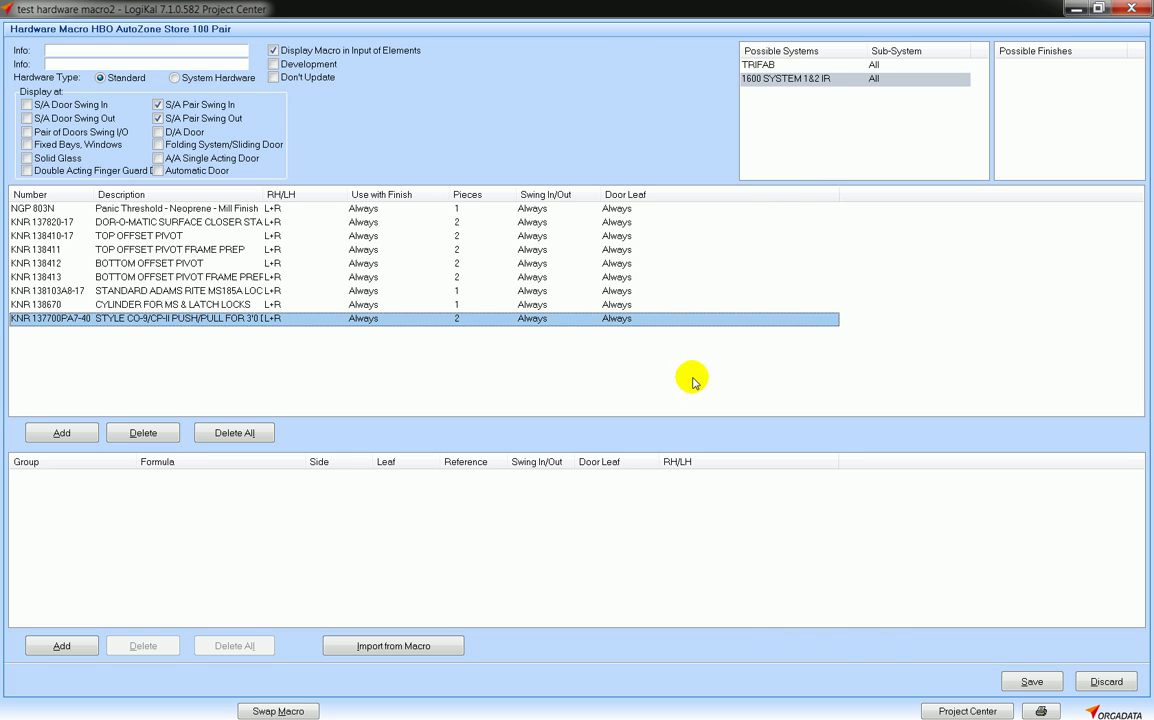
click(1035, 685)
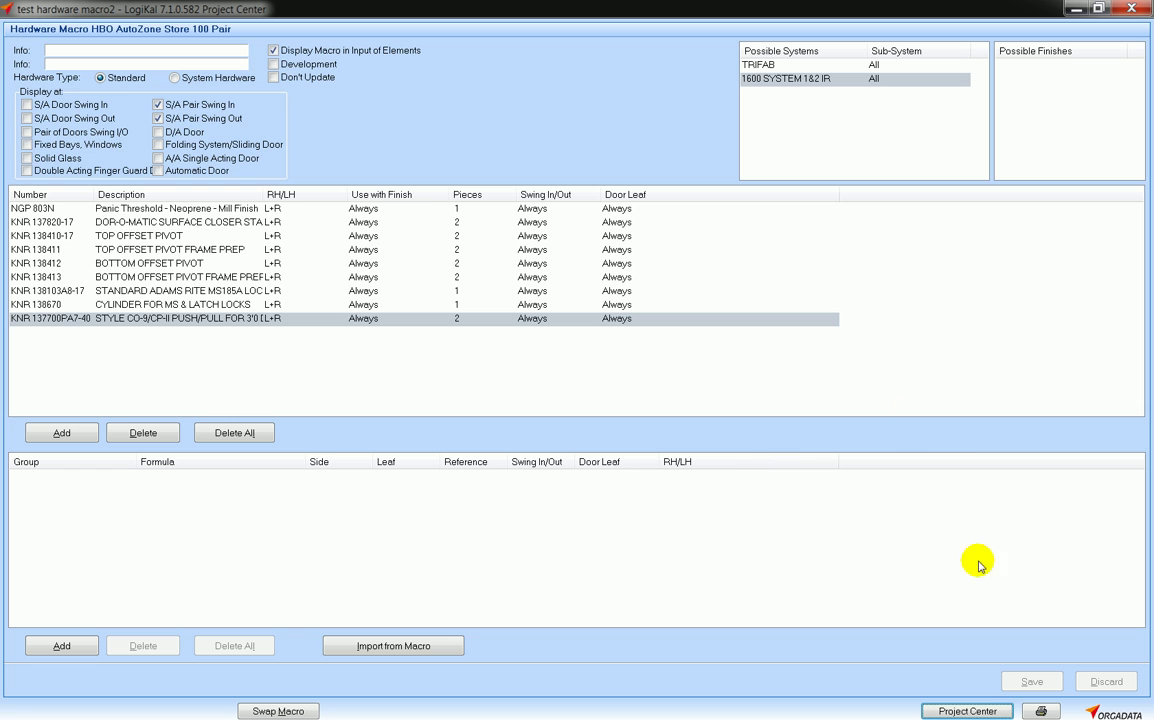
Step: Leave the macro editor, open elevation 'a' of project 'test hardware macro2', and show its Hardware page
click(968, 711)
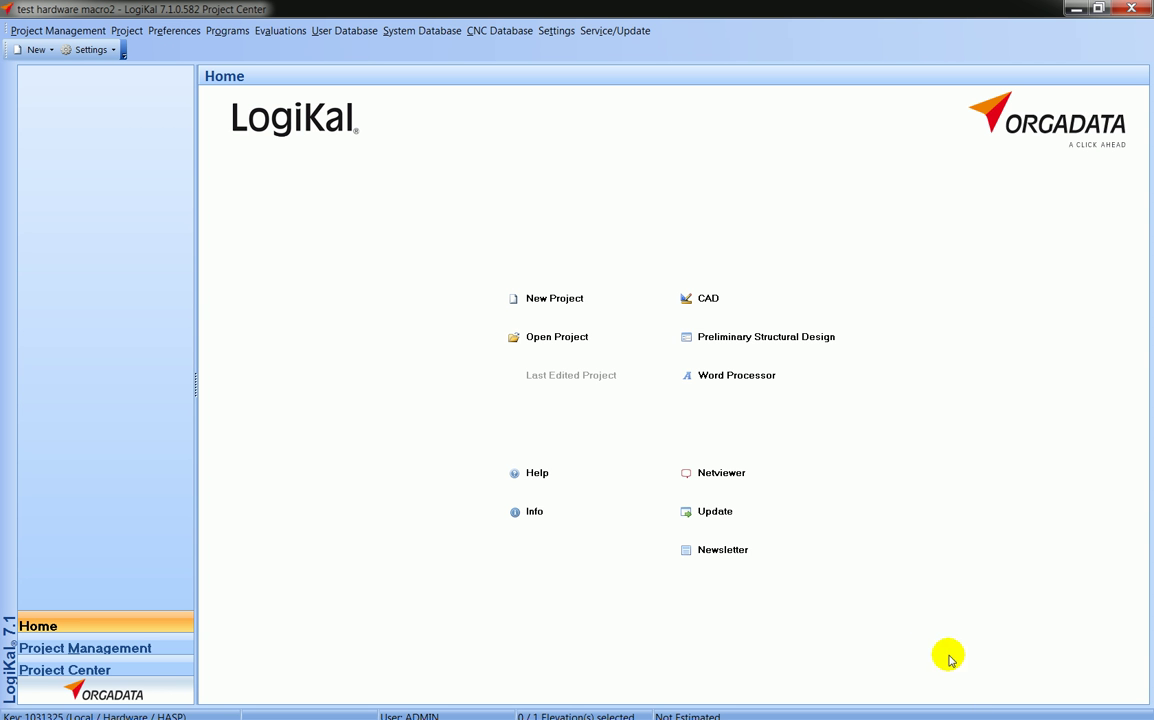
click(575, 337)
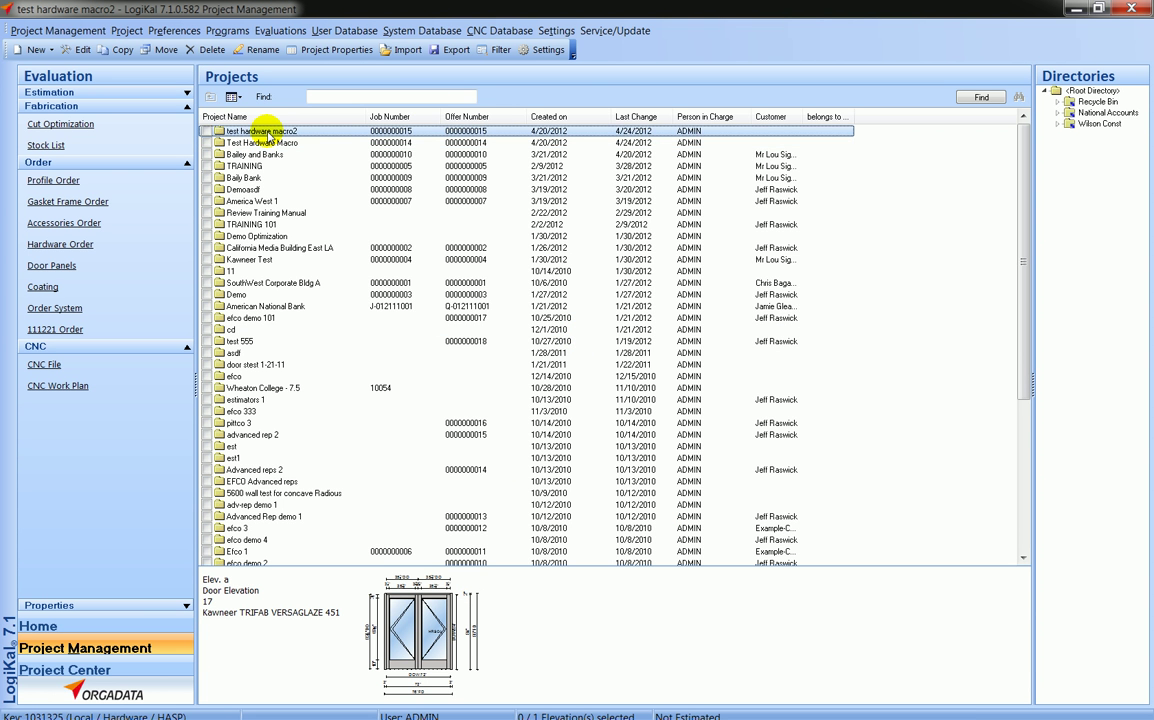
double_click(267, 134)
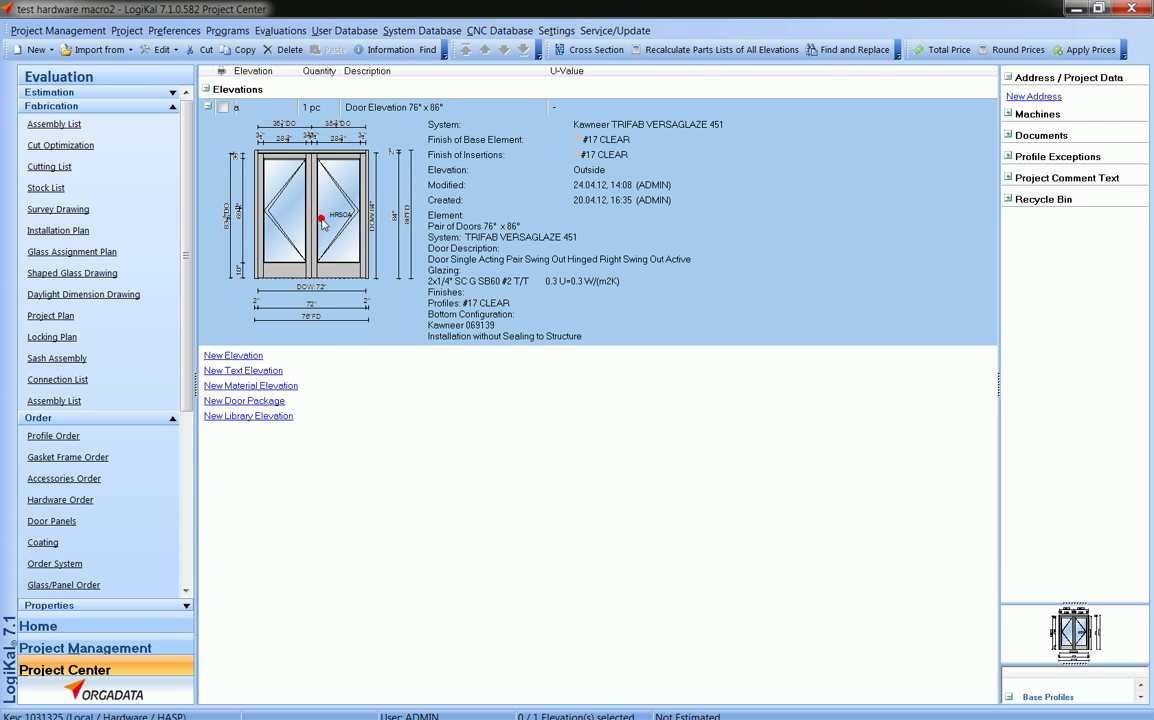
double_click(322, 222)
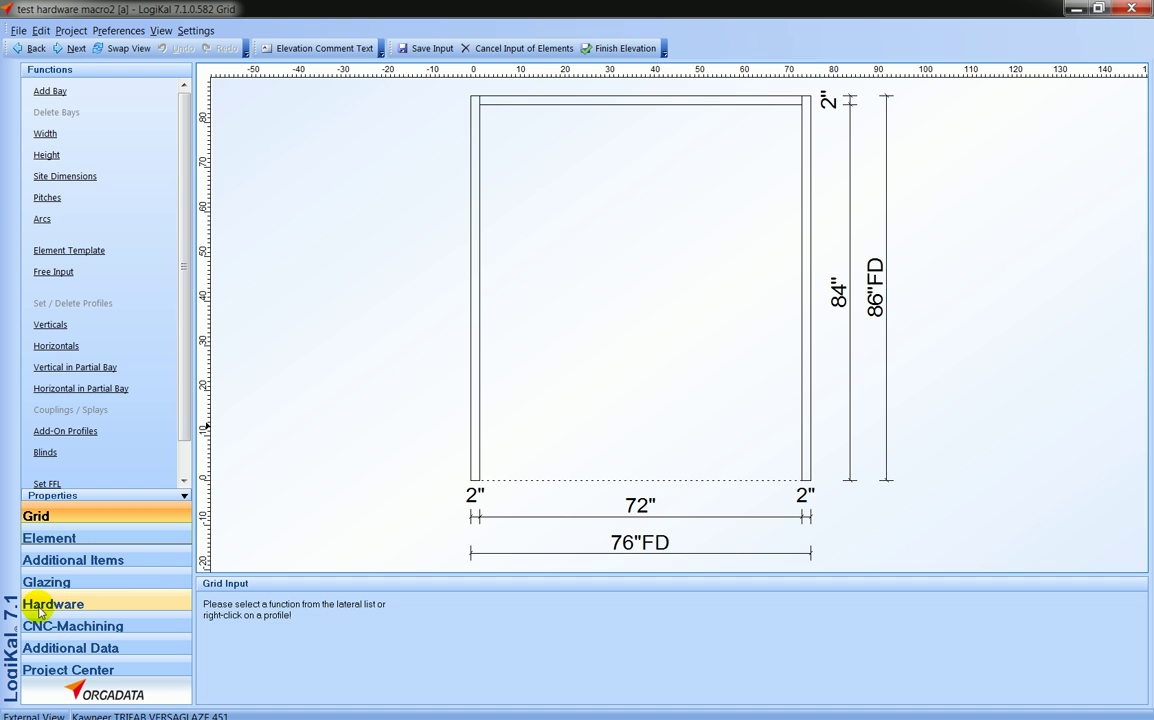
click(42, 605)
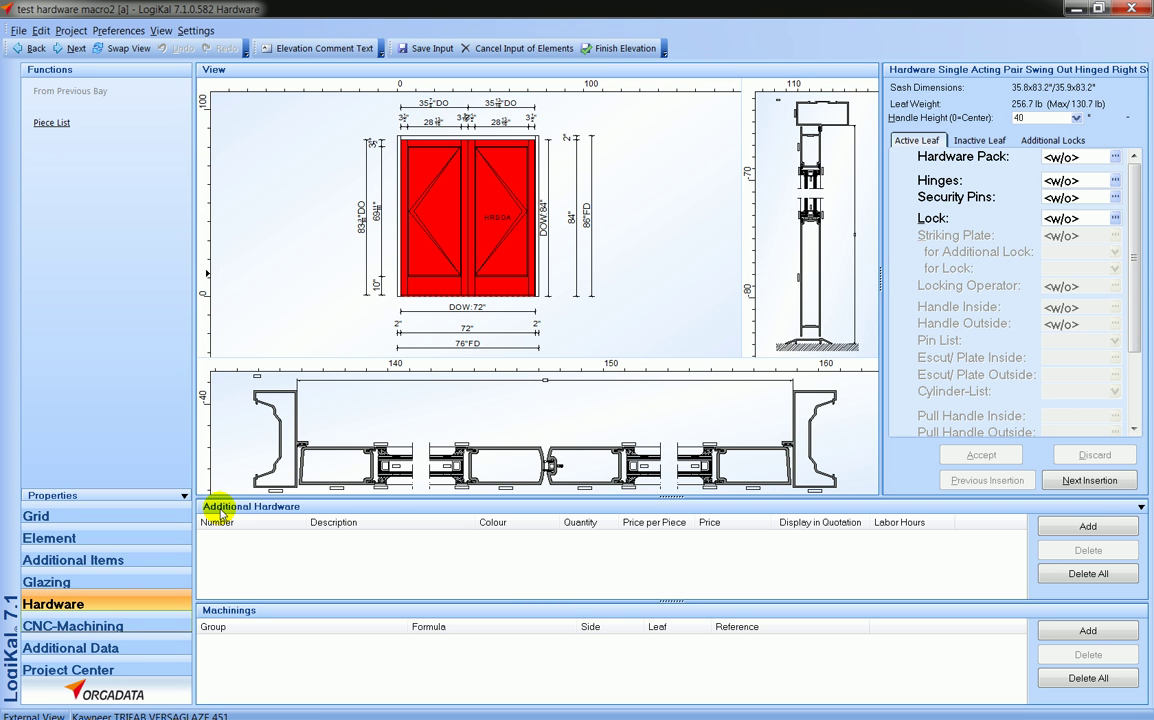
Step: Add 1 pc of <AUTOZONE STORE 100 PAIR>, finish Without, assigned to Estimation Hardware
click(1105, 531)
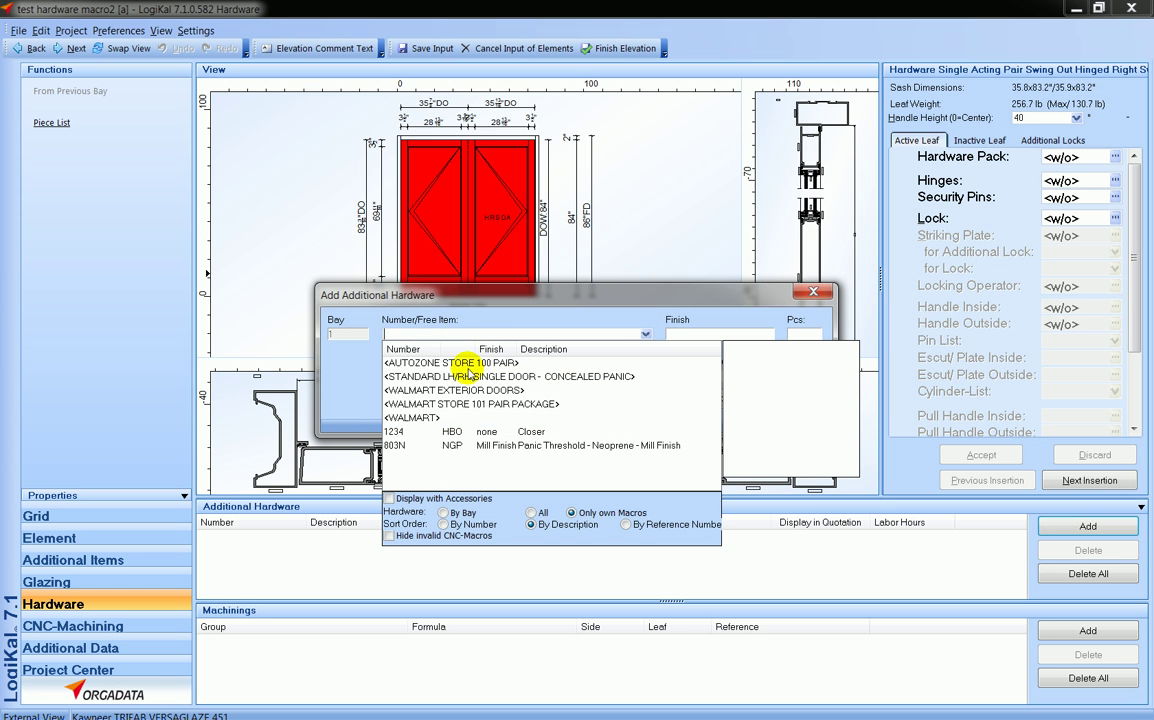
click(420, 364)
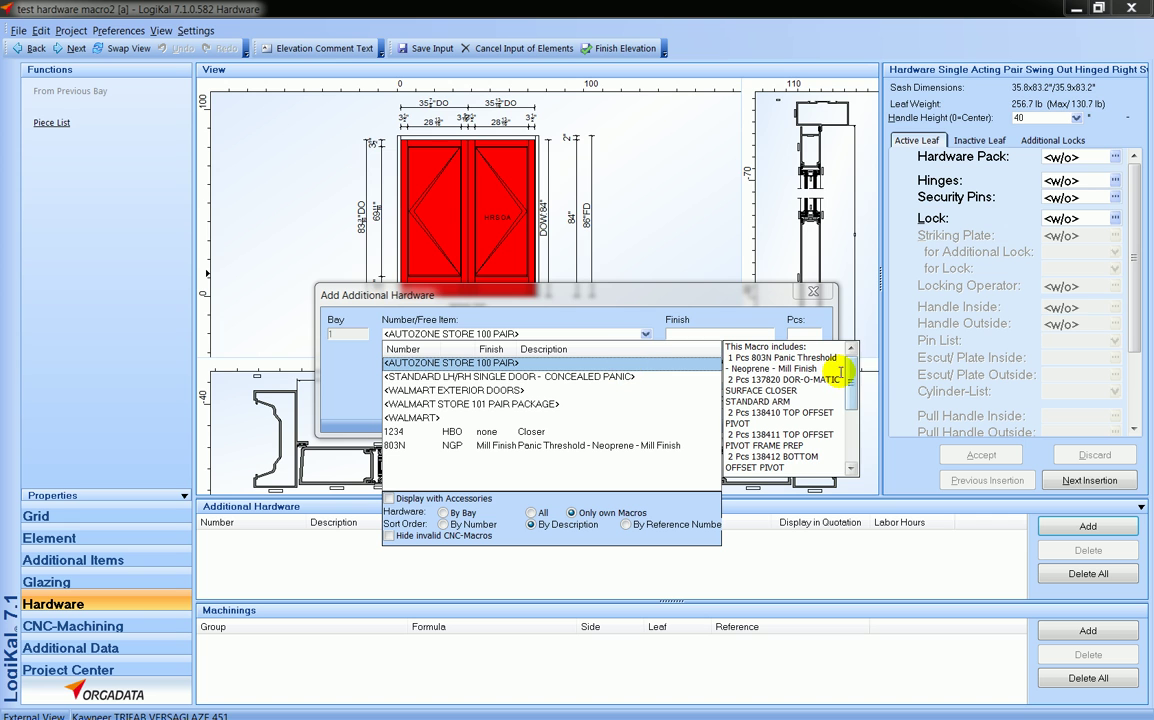
mouse_move(855, 375)
mouse_down()
mouse_move(855, 452)
mouse_move(856, 368)
mouse_up()
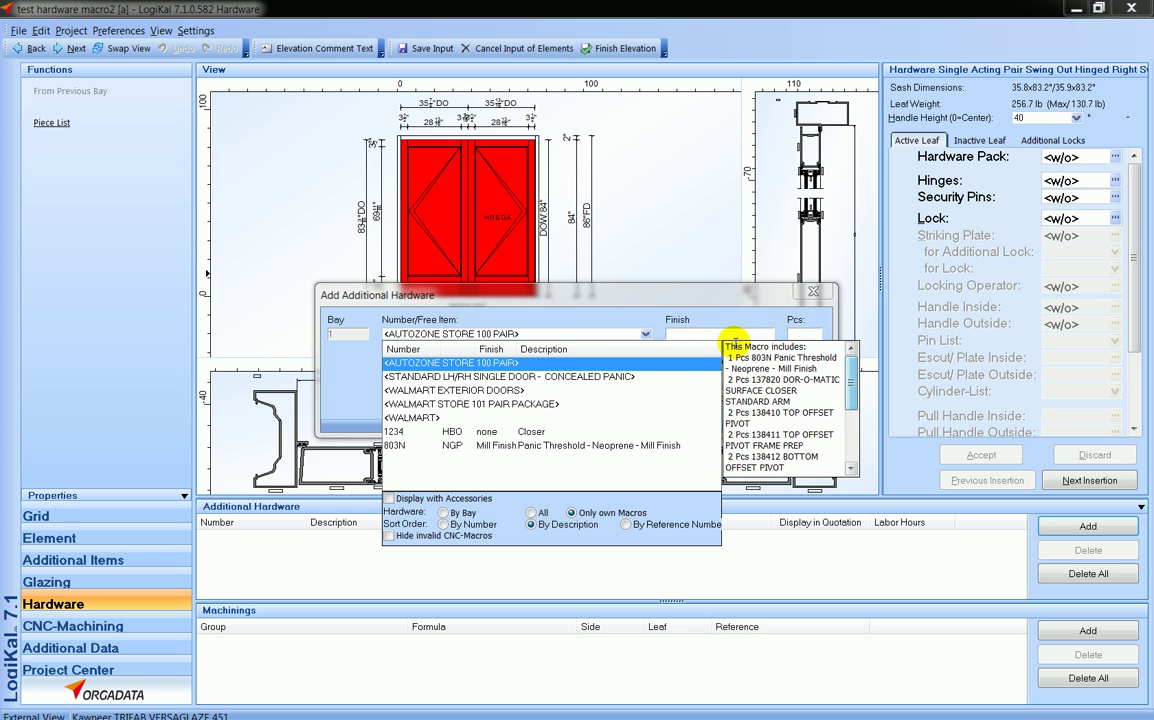
click(678, 366)
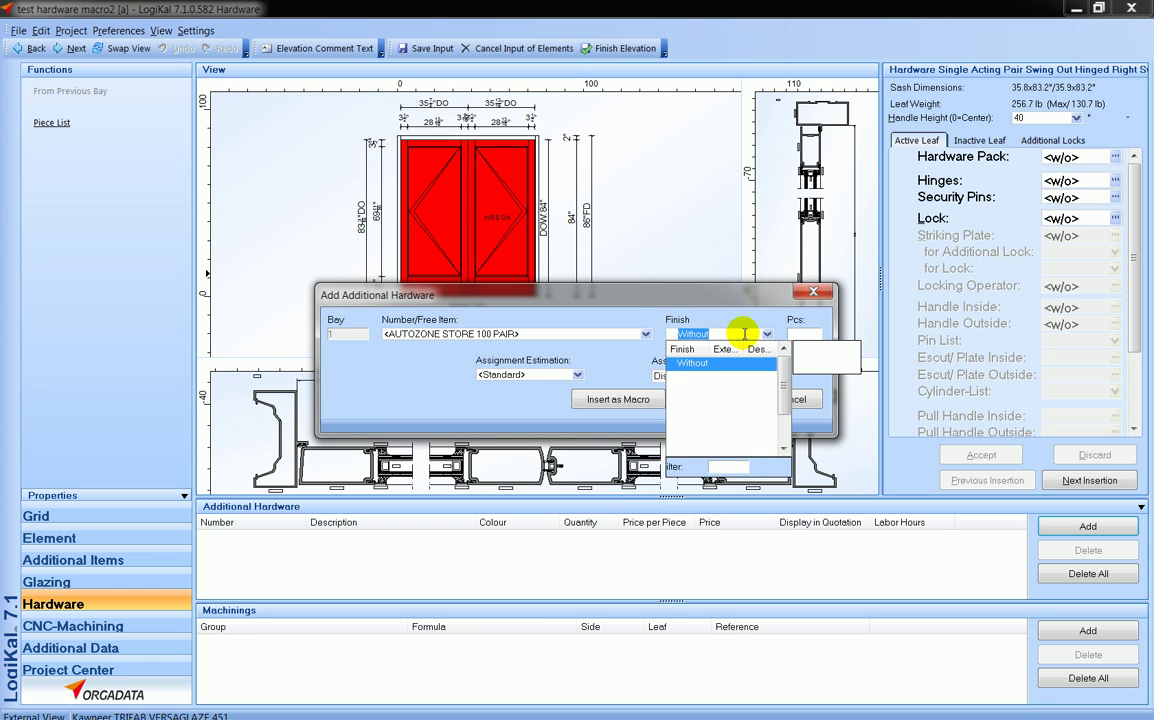
click(807, 336)
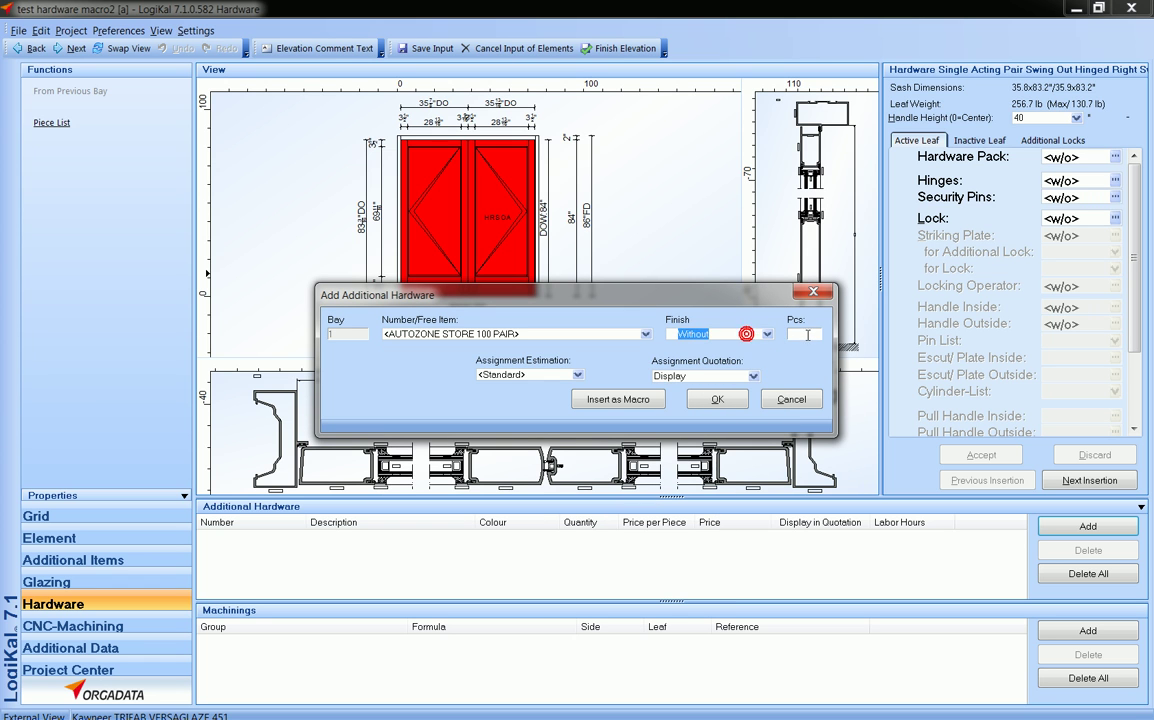
text(1)
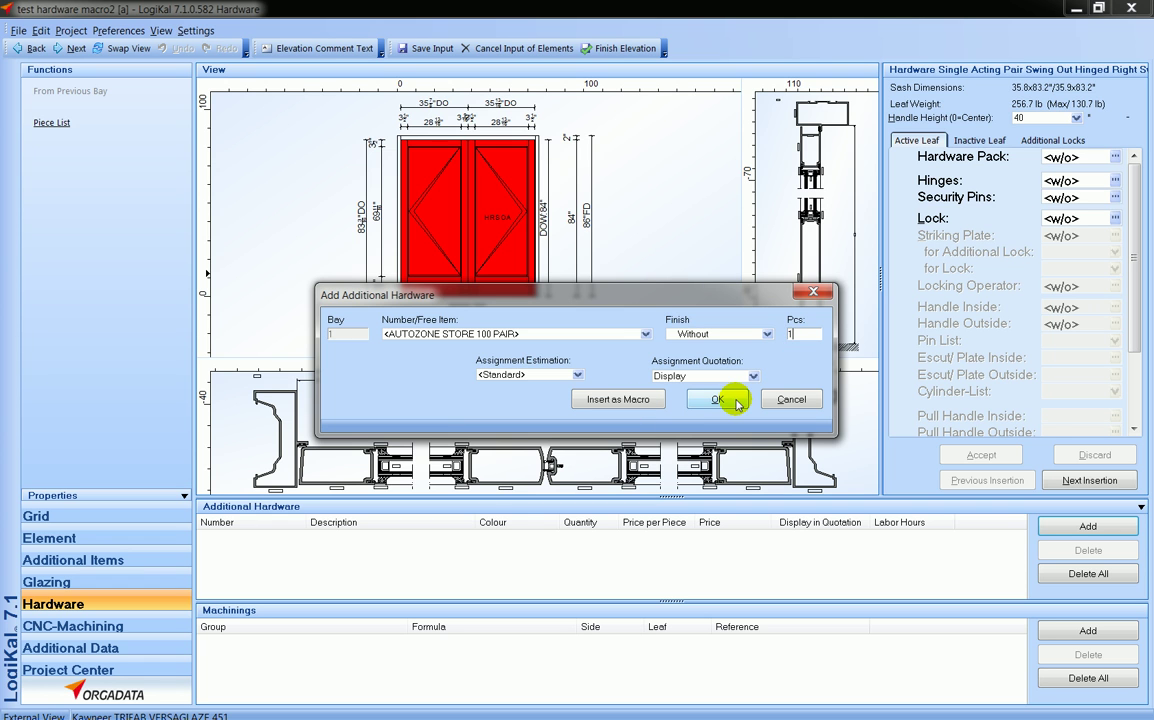
click(577, 375)
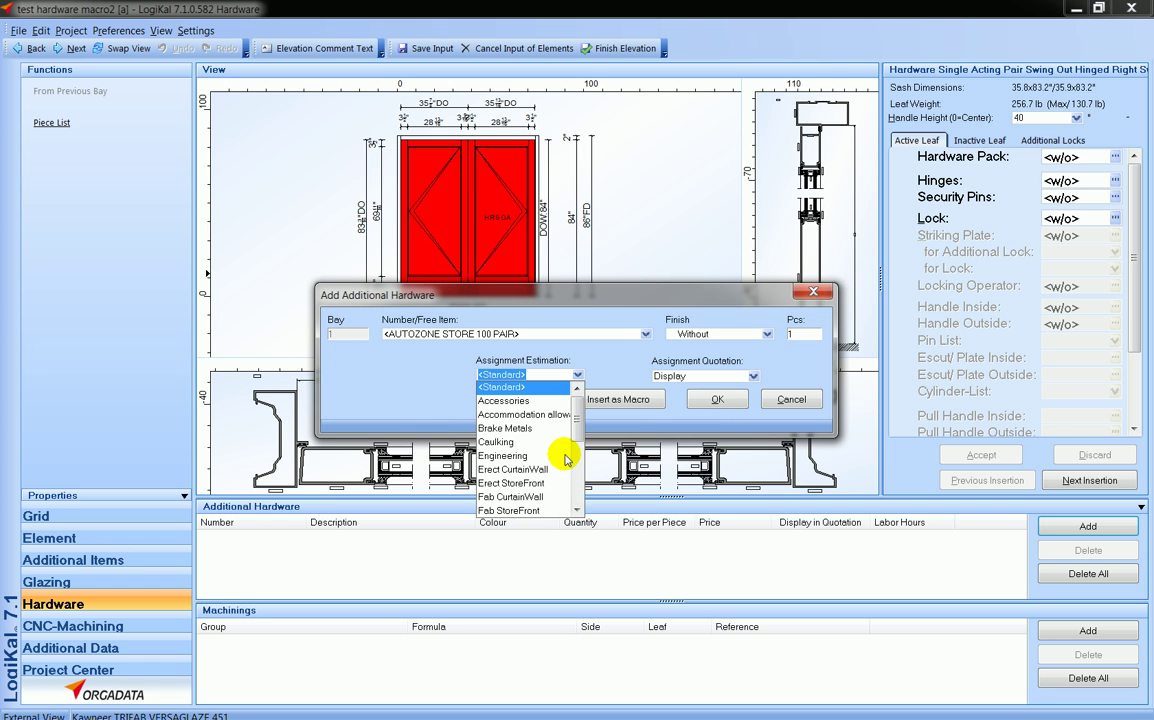
drag(572, 438, 574, 446)
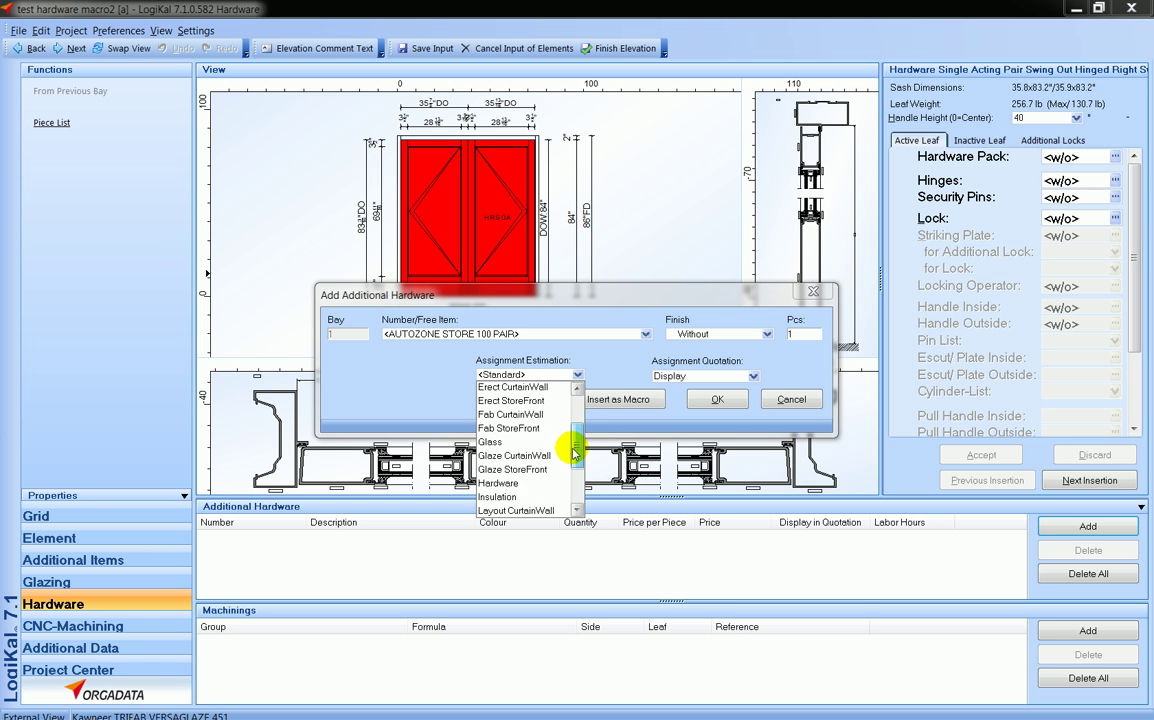
click(507, 483)
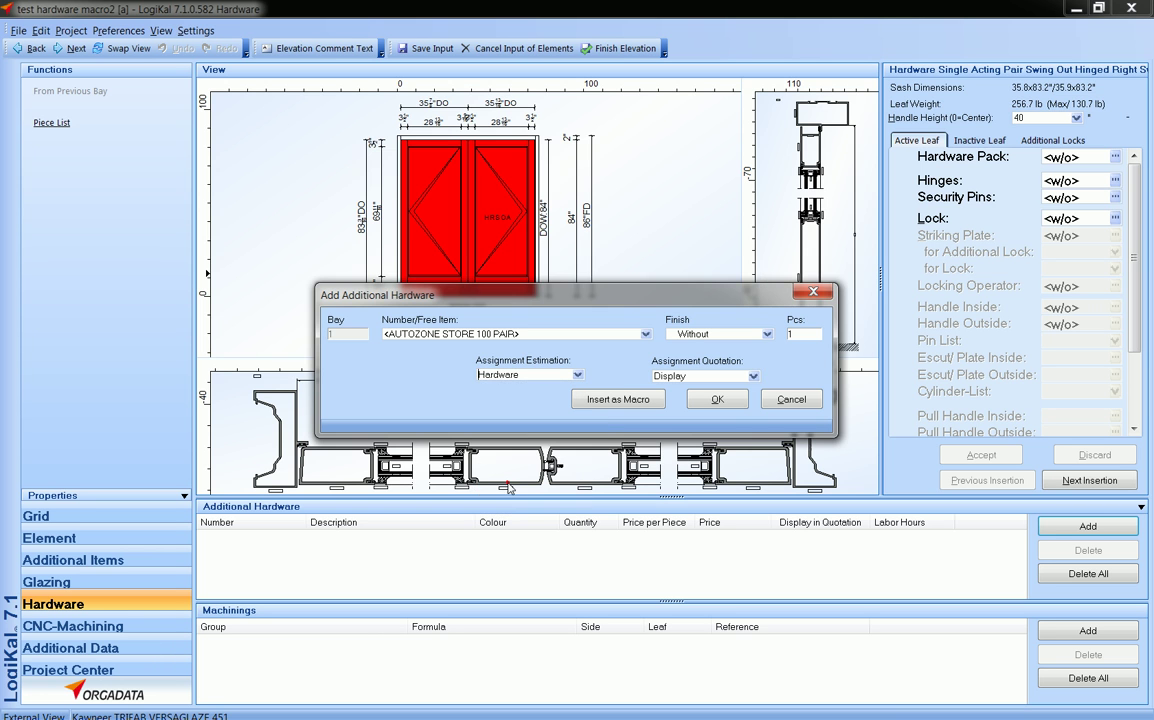
click(717, 399)
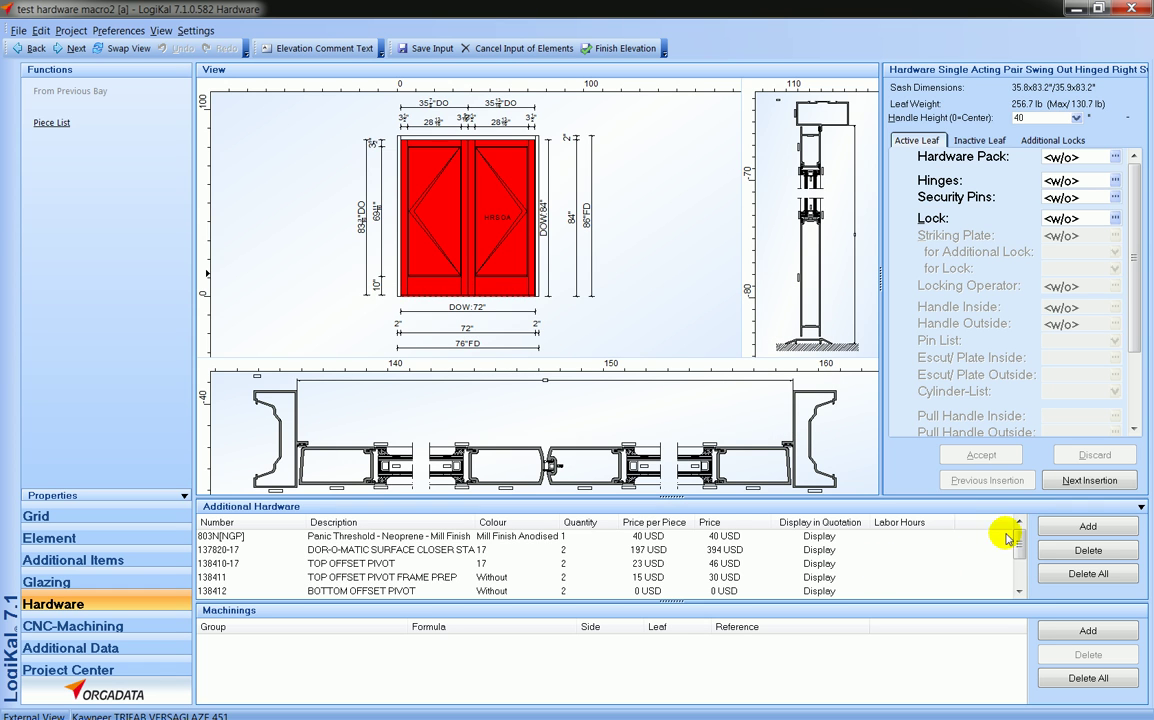
scroll(1020, 540, down, 4)
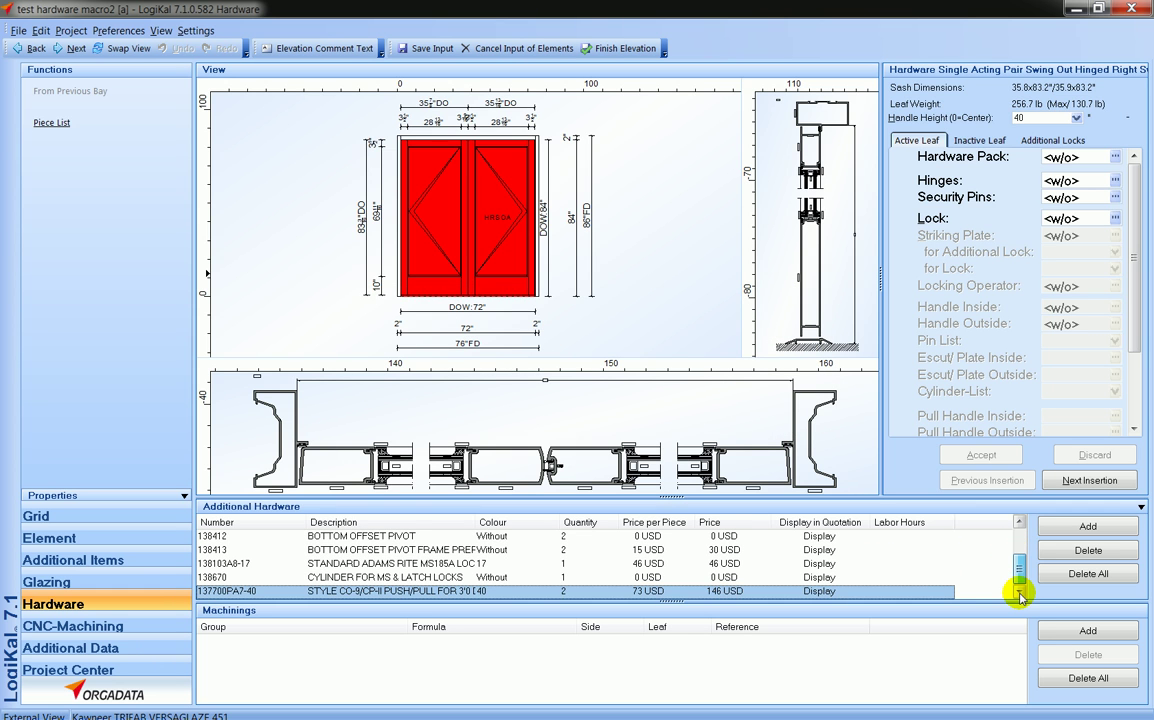
scroll(1020, 582, up, 3)
scroll(1020, 560, down, 3)
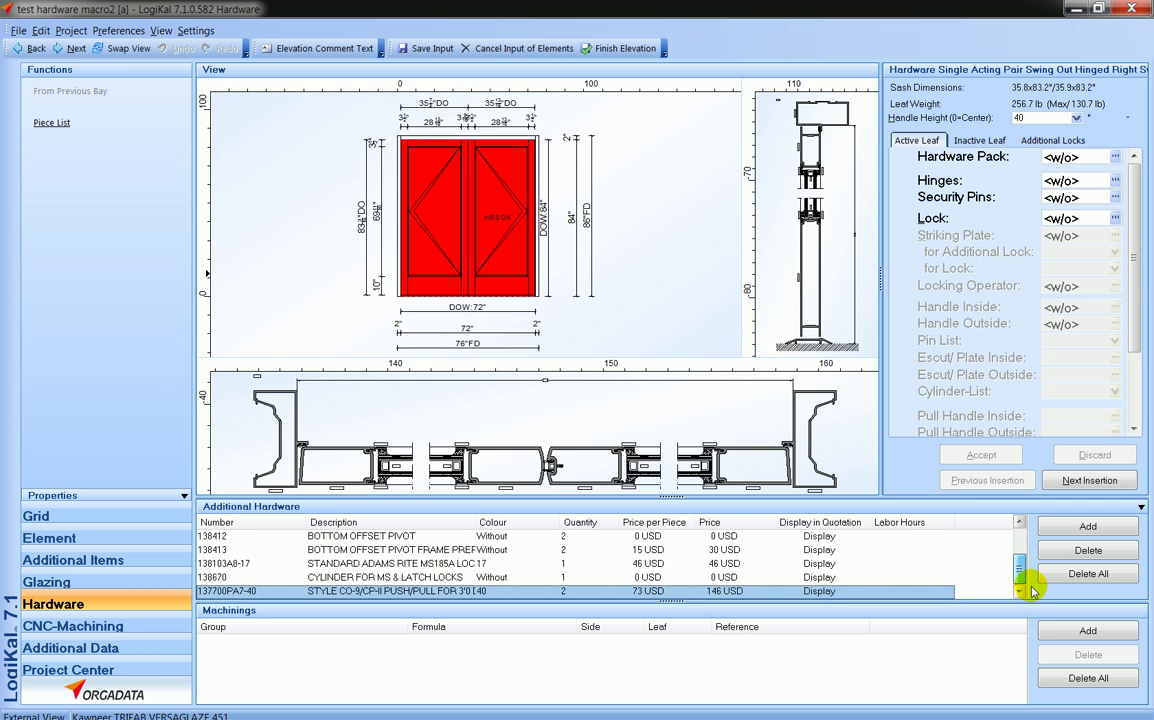
scroll(1036, 589, up, 4)
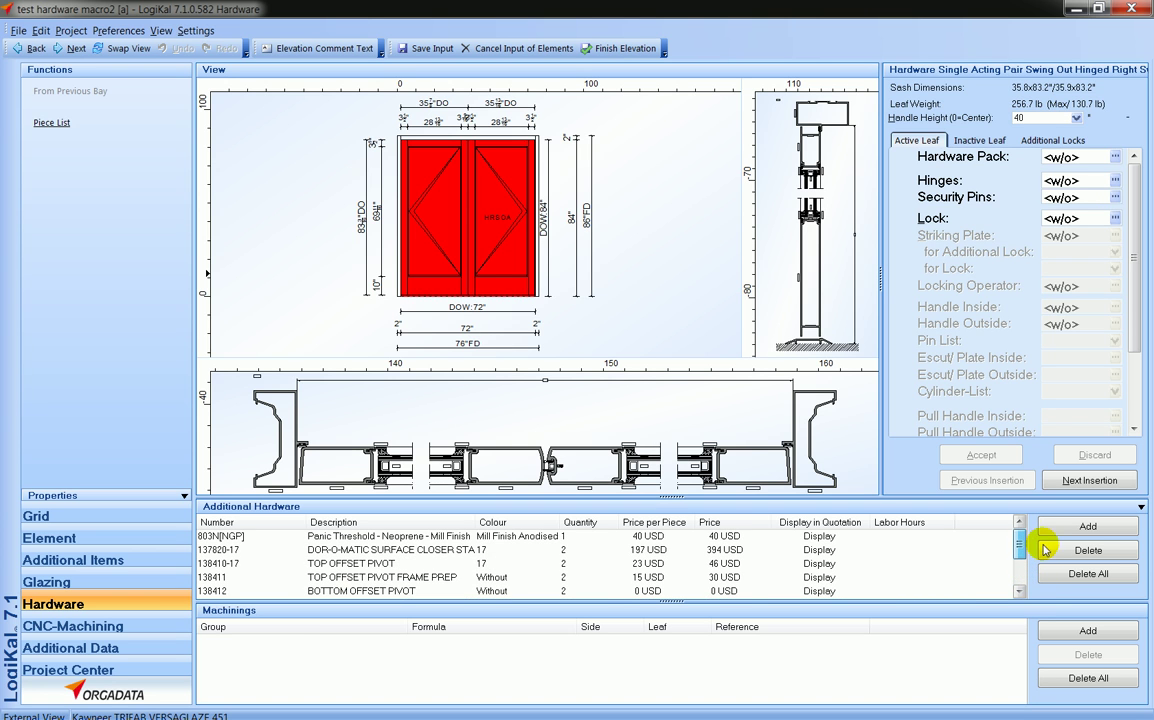